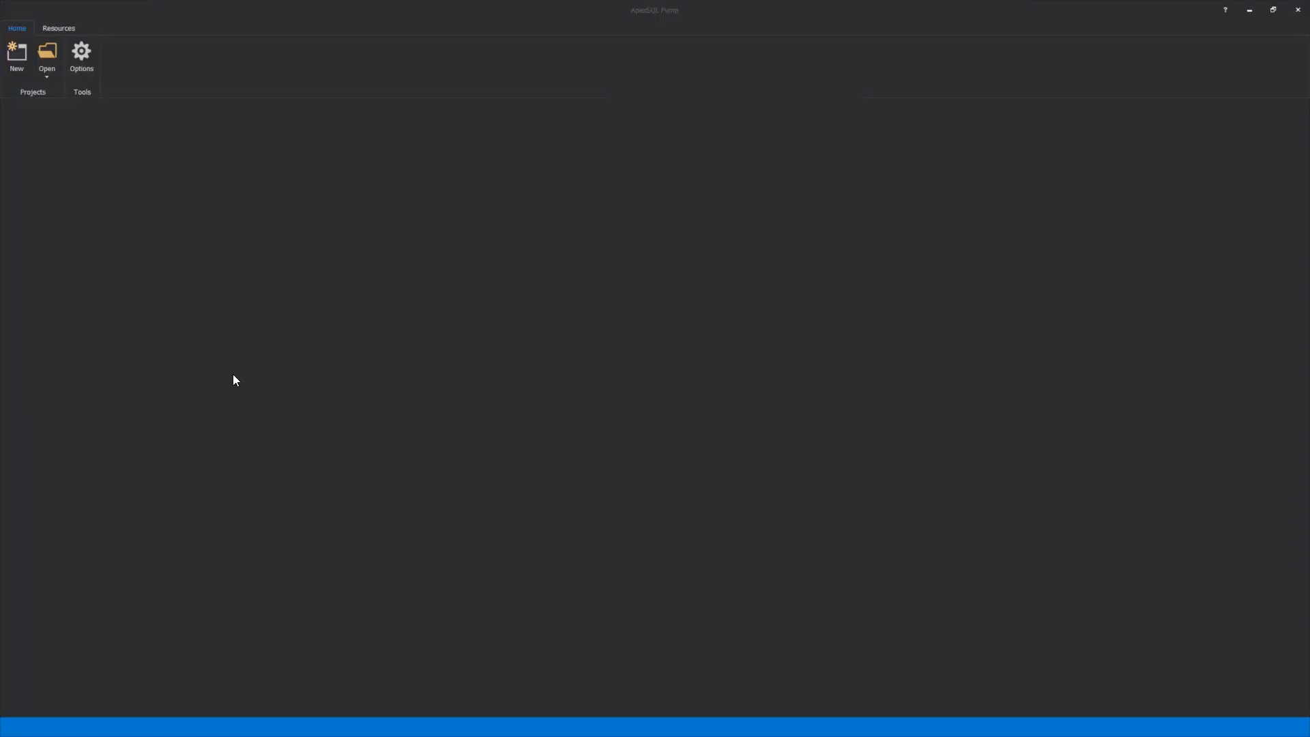
Step: Create a new project connected to server QJ53C6Y2\SQL2017DEV with Windows authentication and the AdventureWorks2018 database
left_click(19, 60)
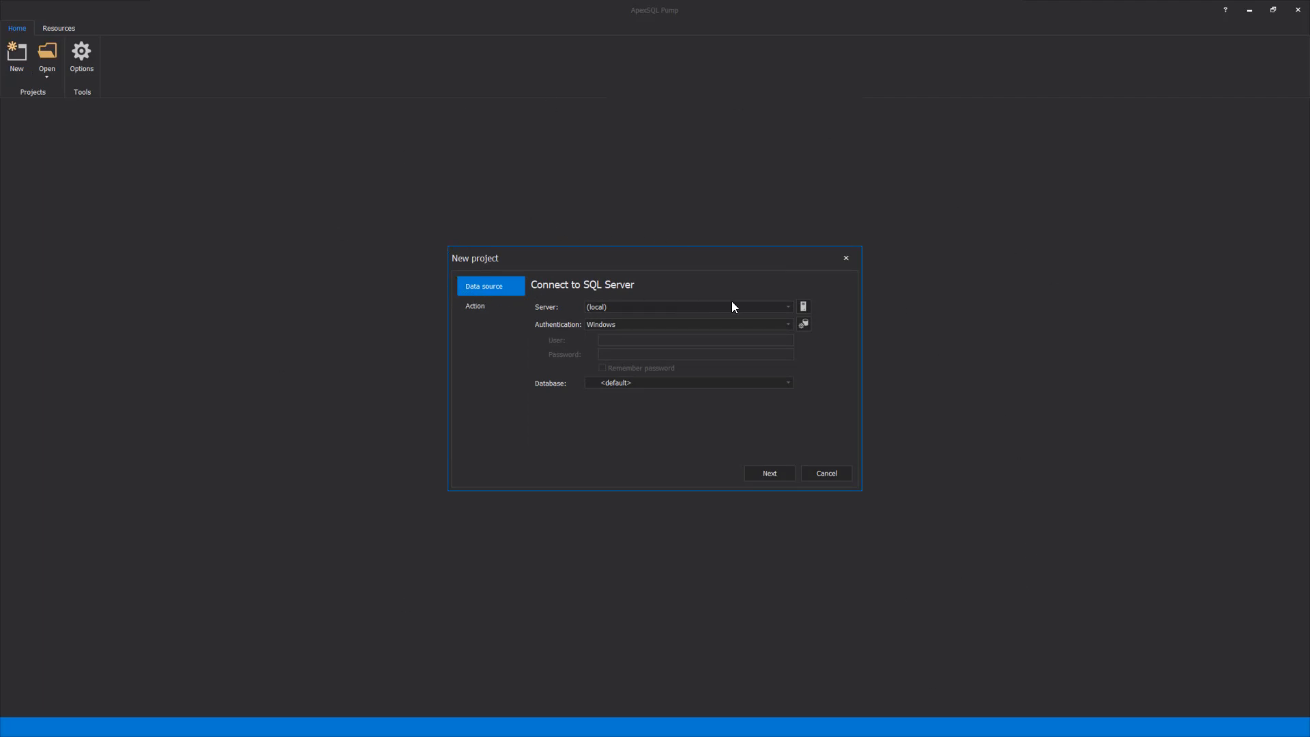
left_click(789, 306)
left_click(734, 332)
left_click(787, 325)
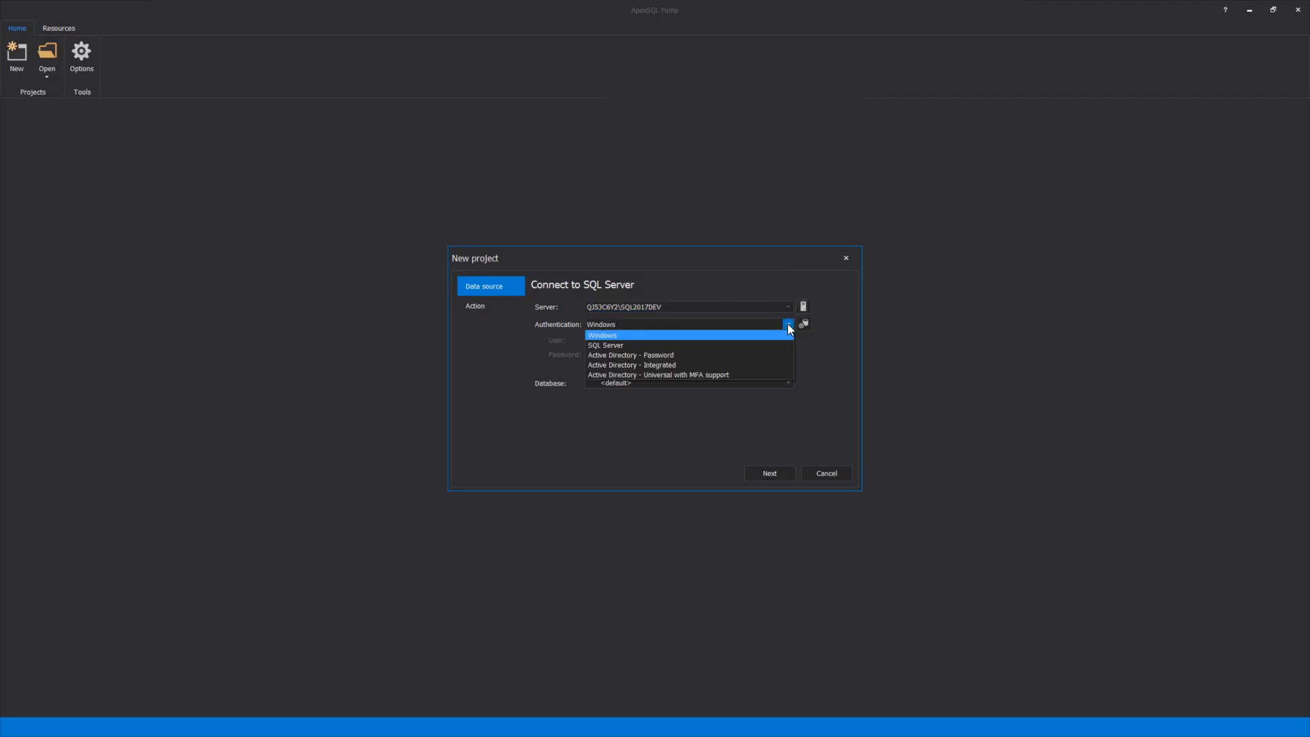
left_click(737, 336)
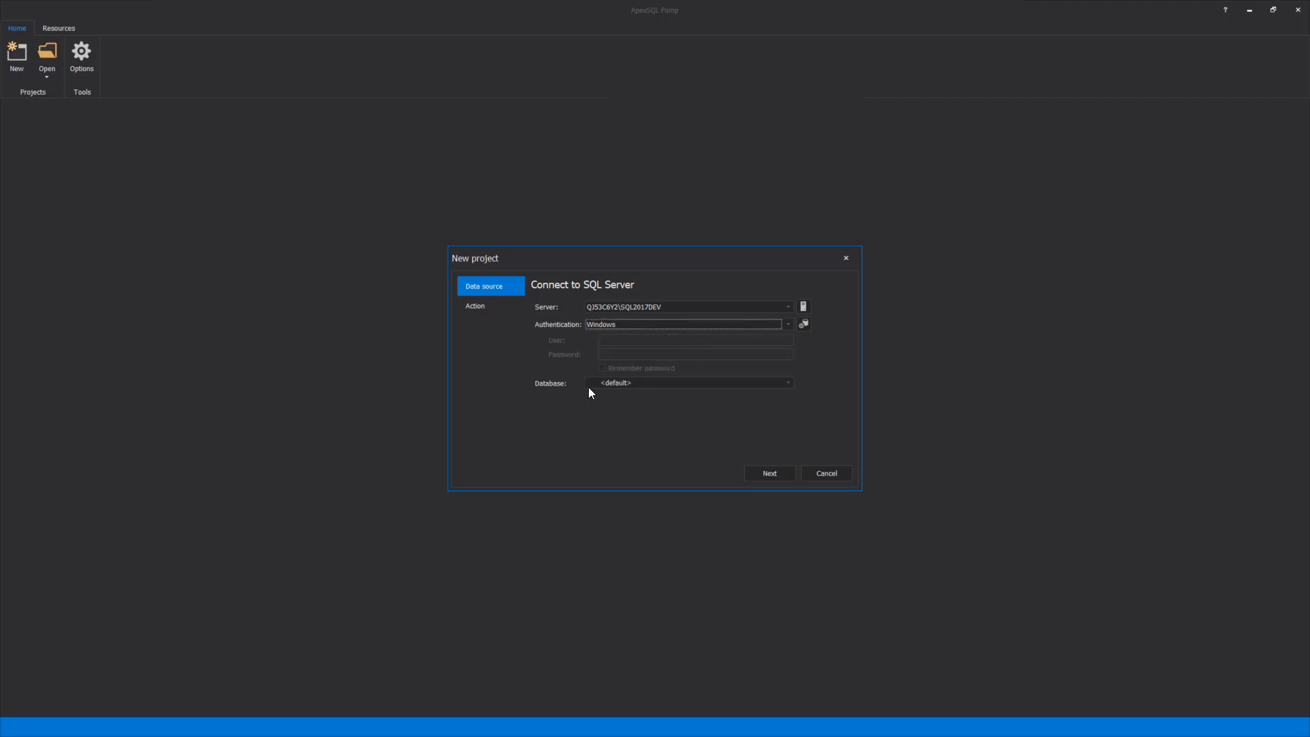
left_click(788, 380)
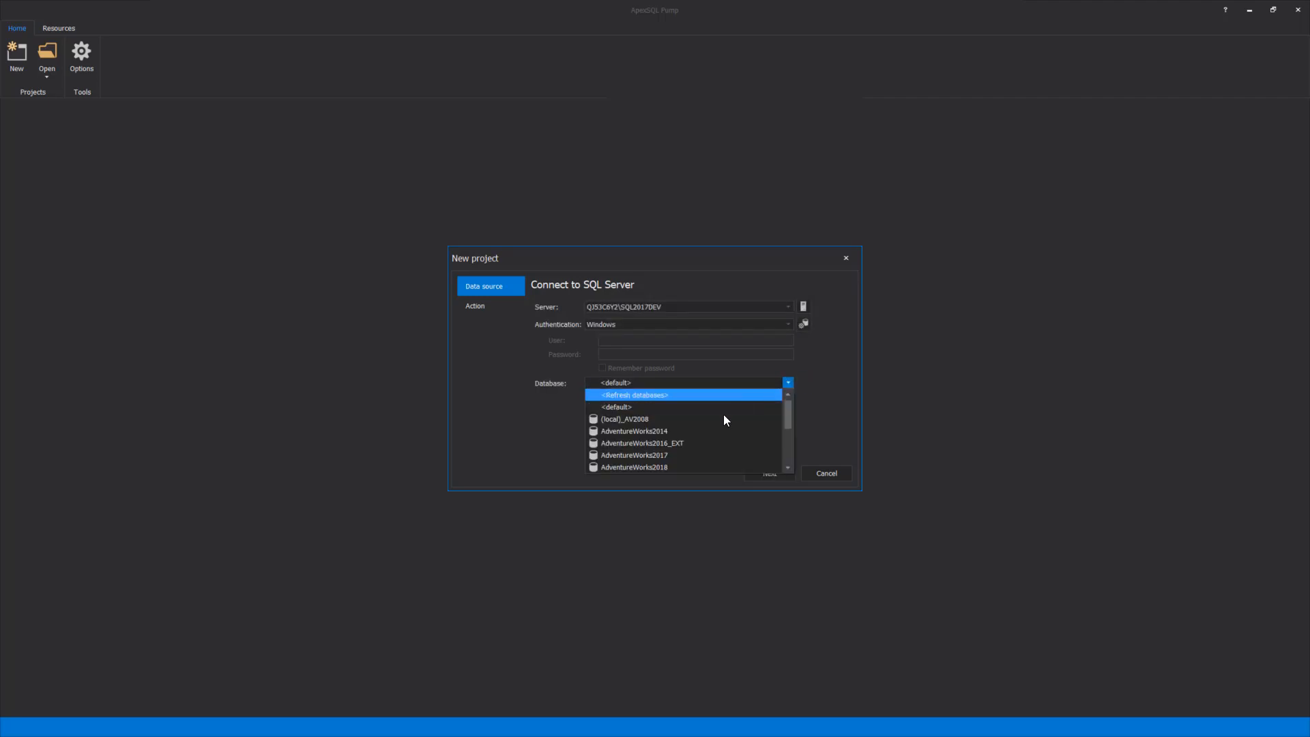
left_click(665, 464)
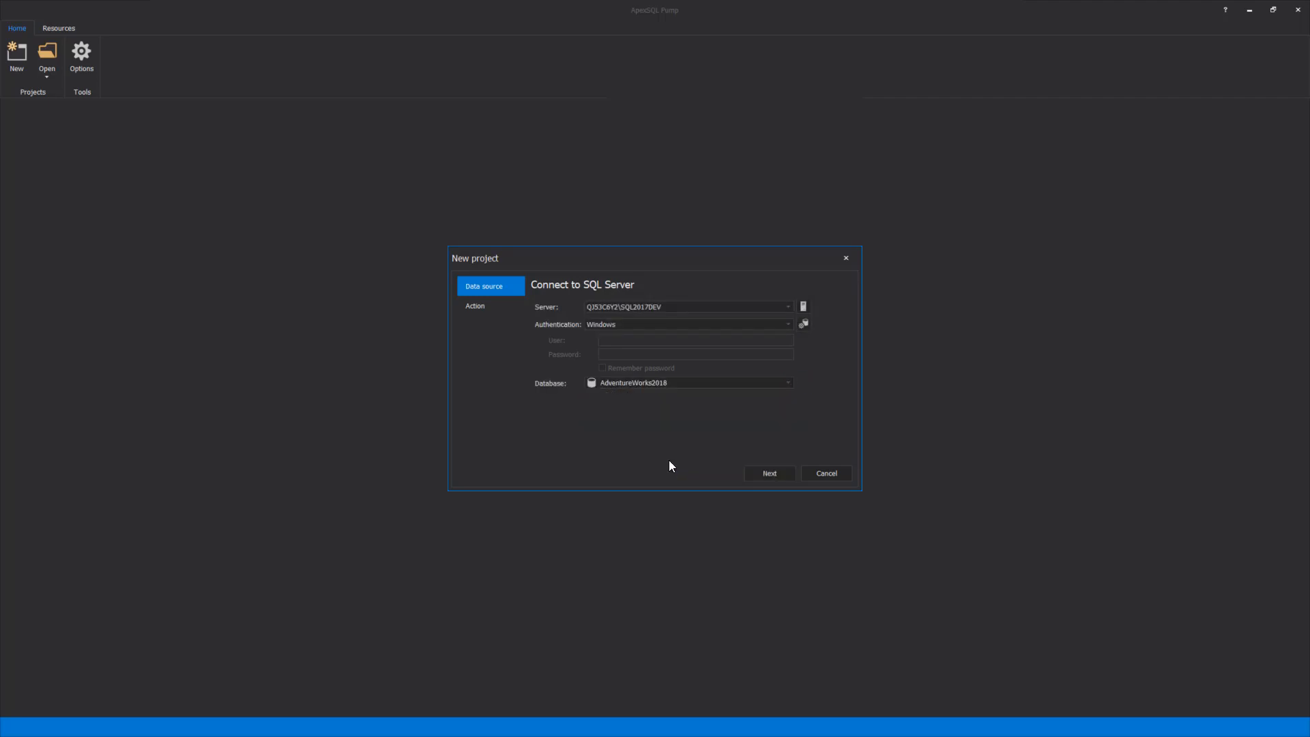
left_click(772, 471)
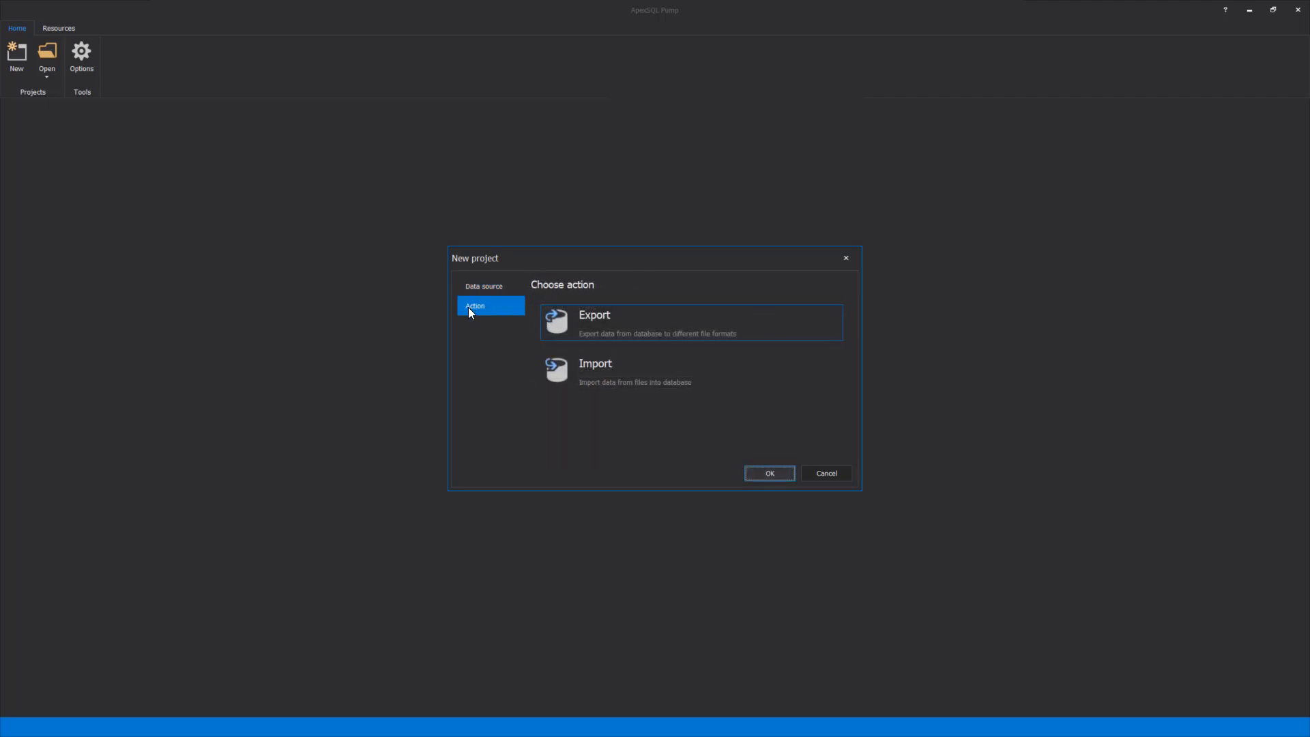
Step: Choose Export as the project's action and finish setting up the project
left_click(615, 369)
left_click(610, 333)
left_click(631, 382)
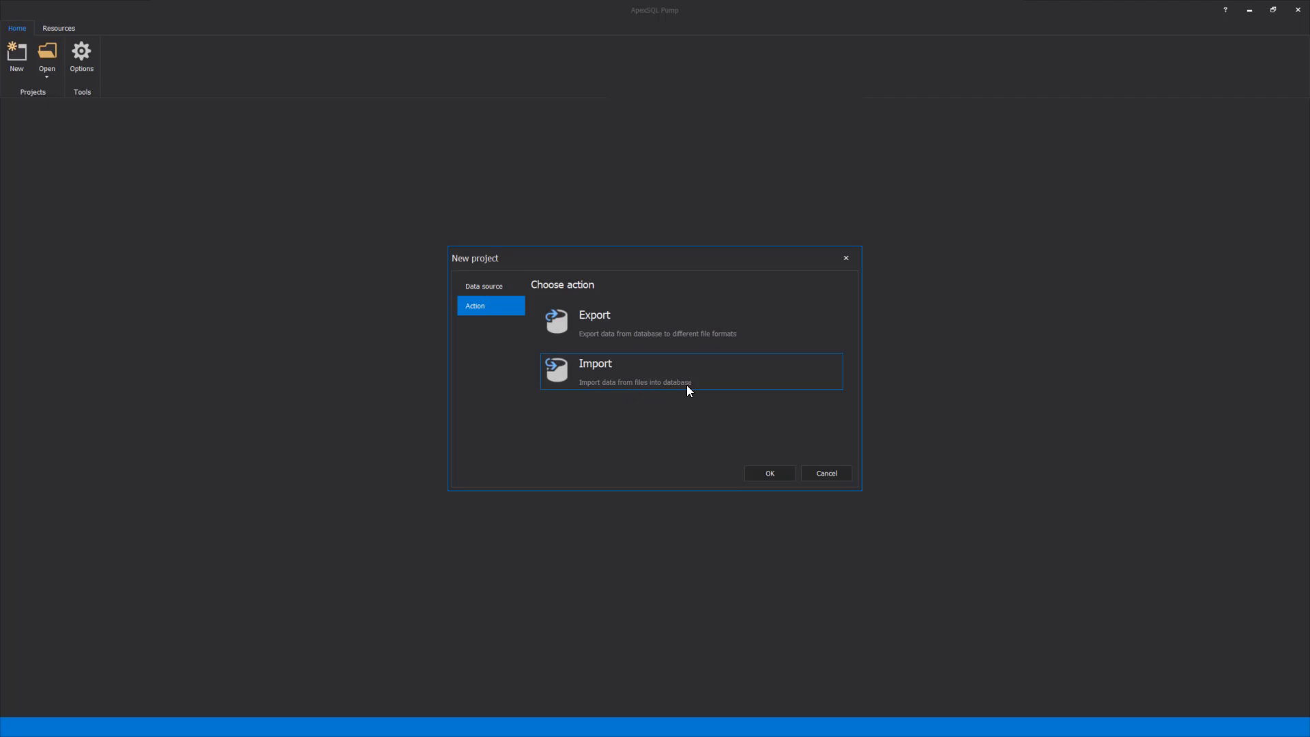
left_click(665, 327)
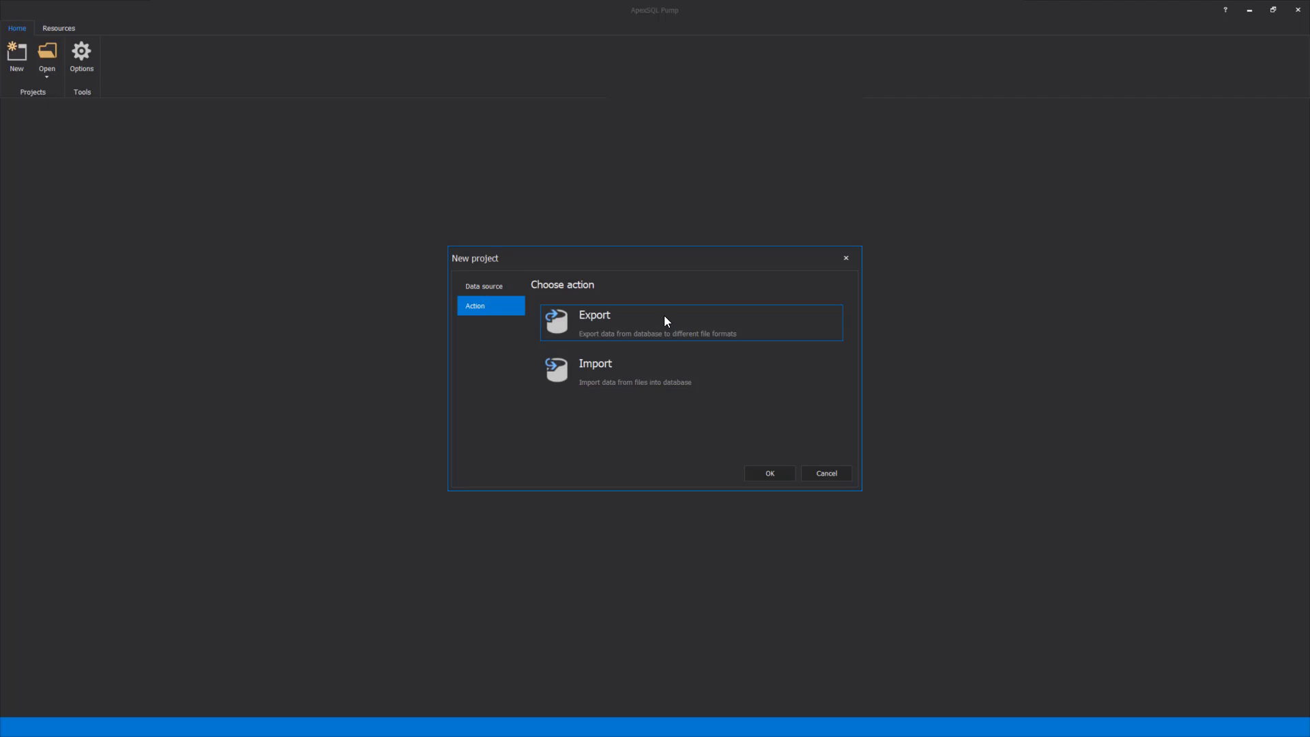
left_click(774, 474)
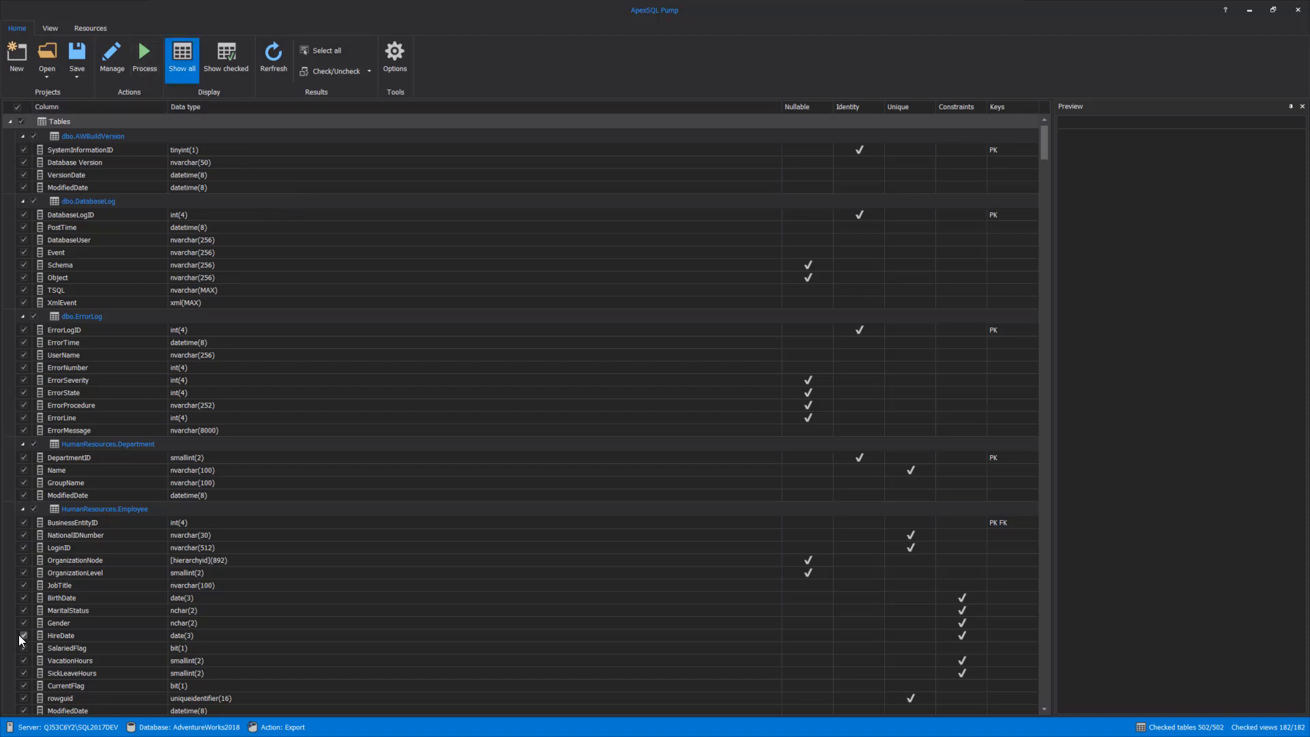
Step: Check only the HumanResources.Department table for export, show checked objects only, and preview the table's data
left_click(17, 107)
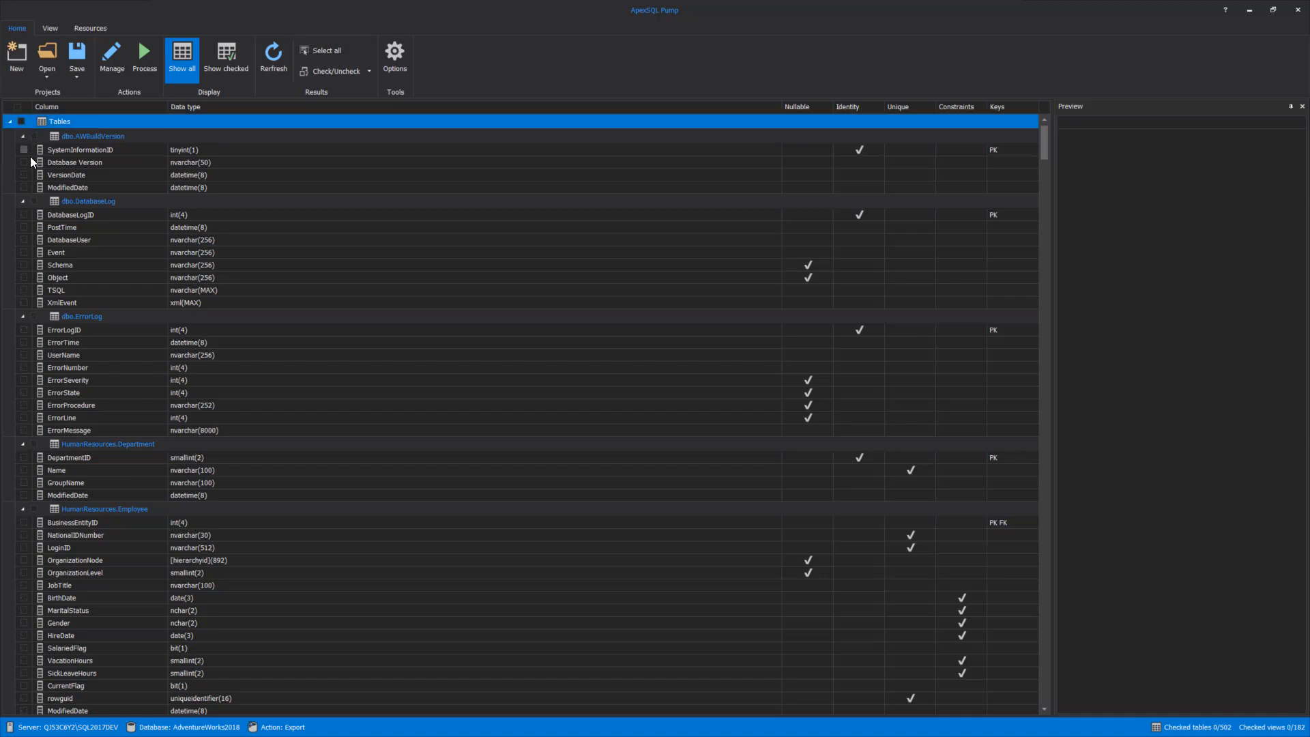
left_click(35, 445)
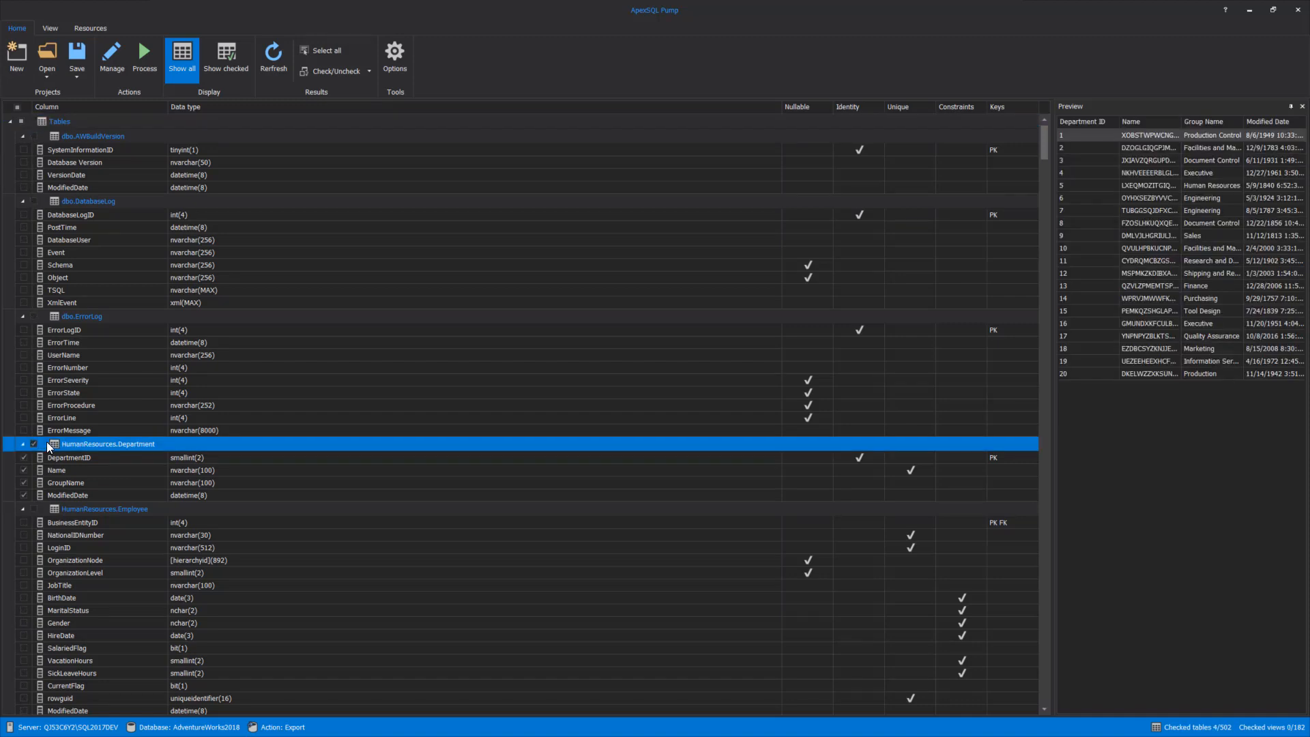
left_click(226, 52)
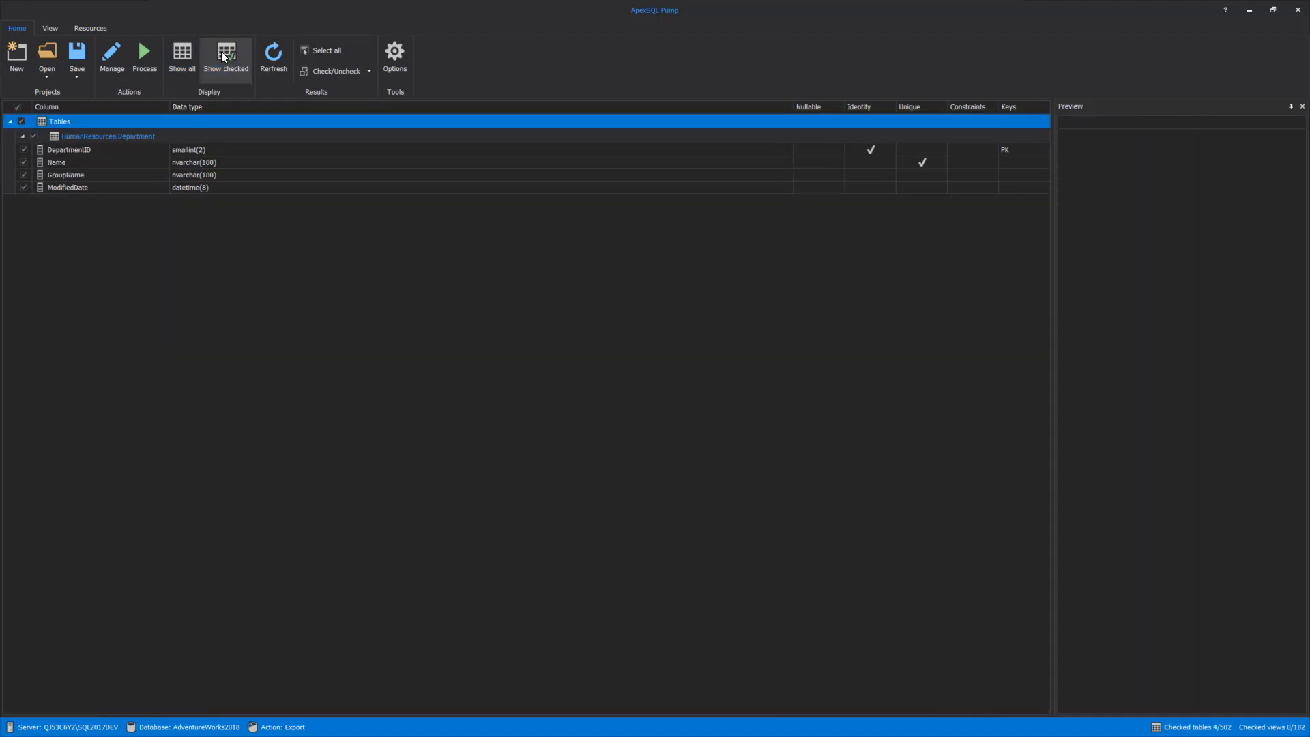
left_click(158, 138)
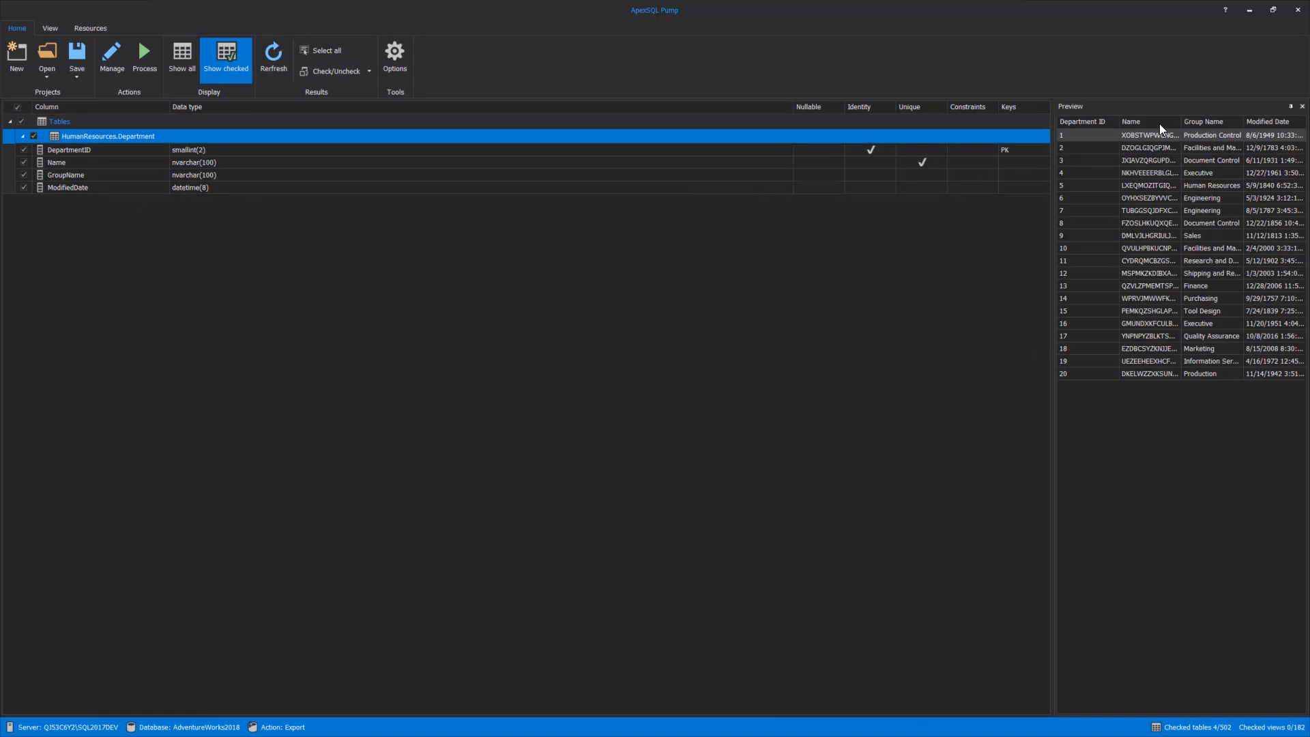
left_click(1161, 106)
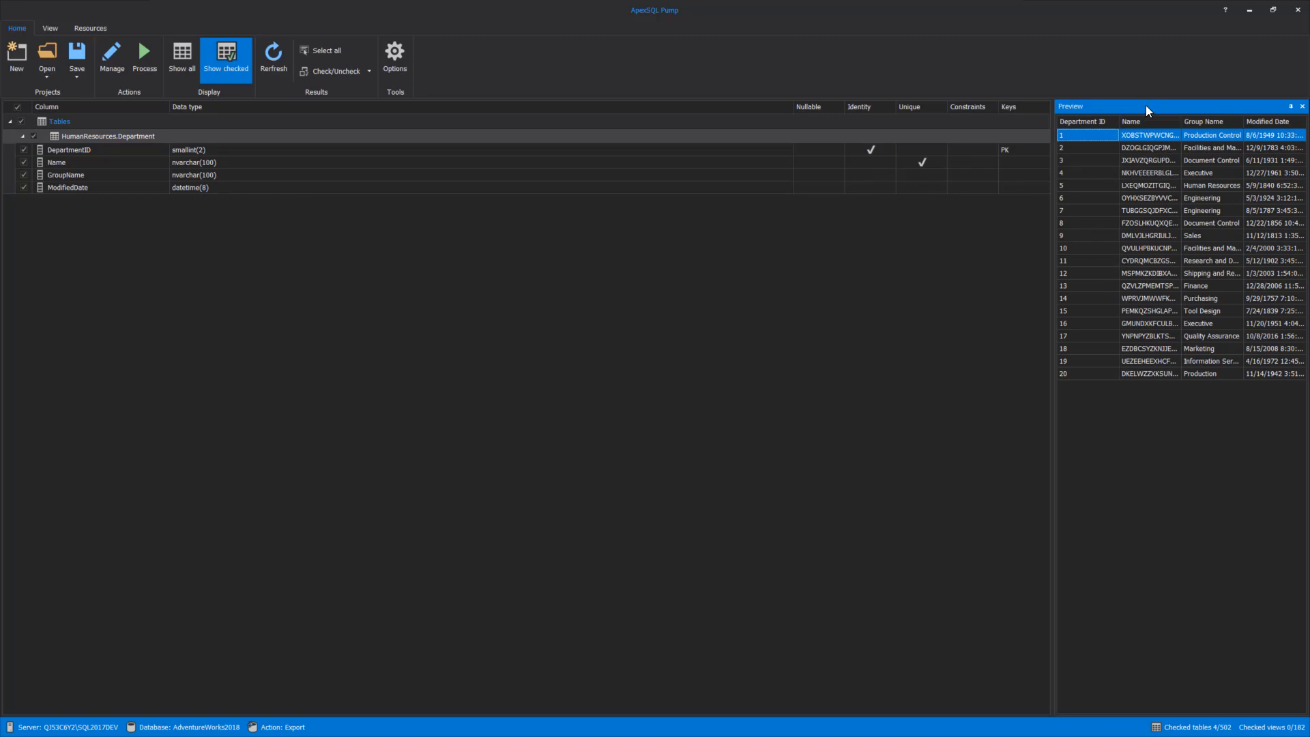
left_click_drag(1146, 105, 677, 407)
Step: Review the export's row range and its pre- and post-processing script settings, keeping all rows included
left_click(110, 61)
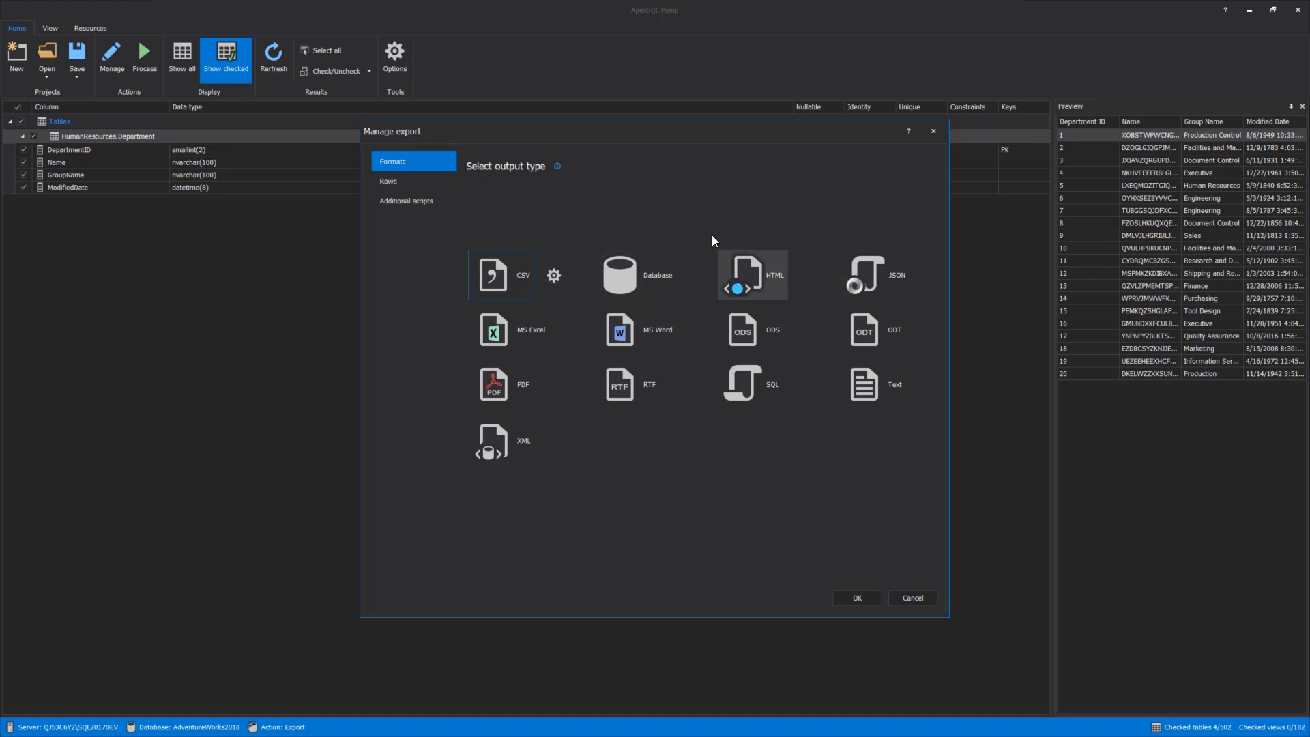
left_click(422, 182)
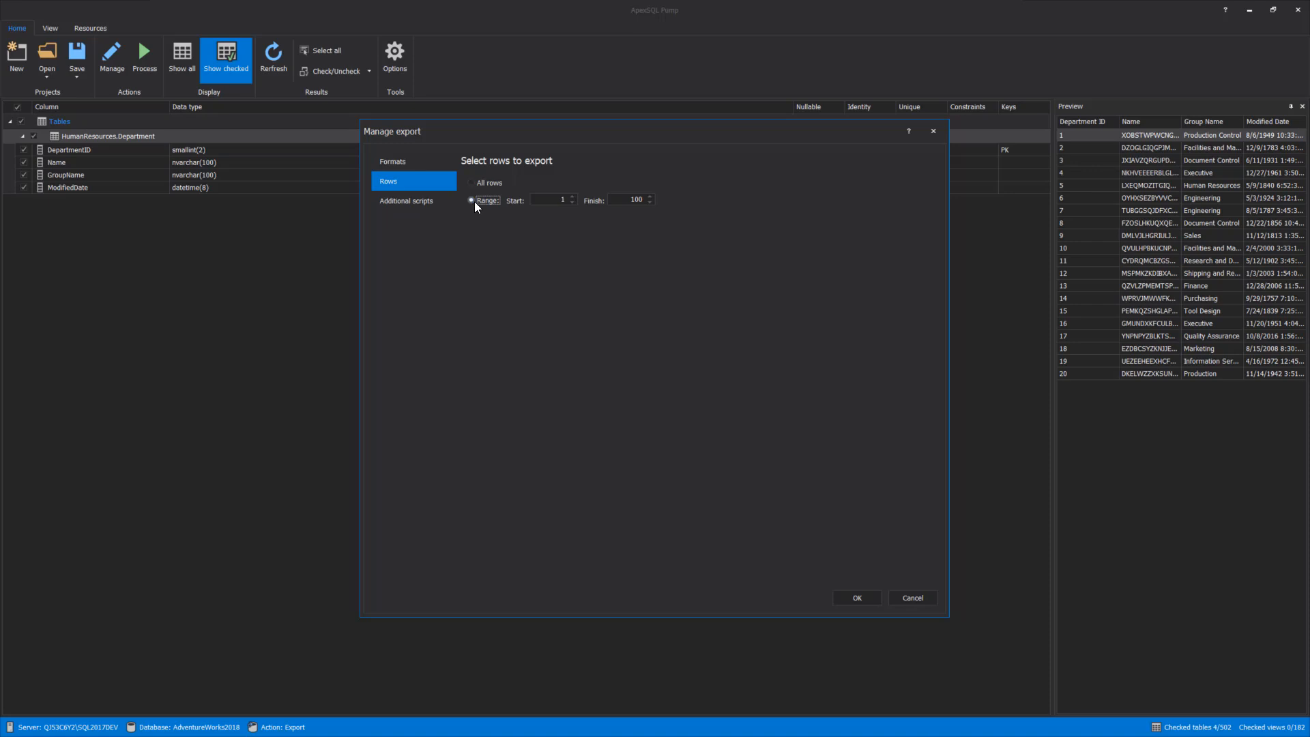
left_click(546, 198)
left_click(632, 199)
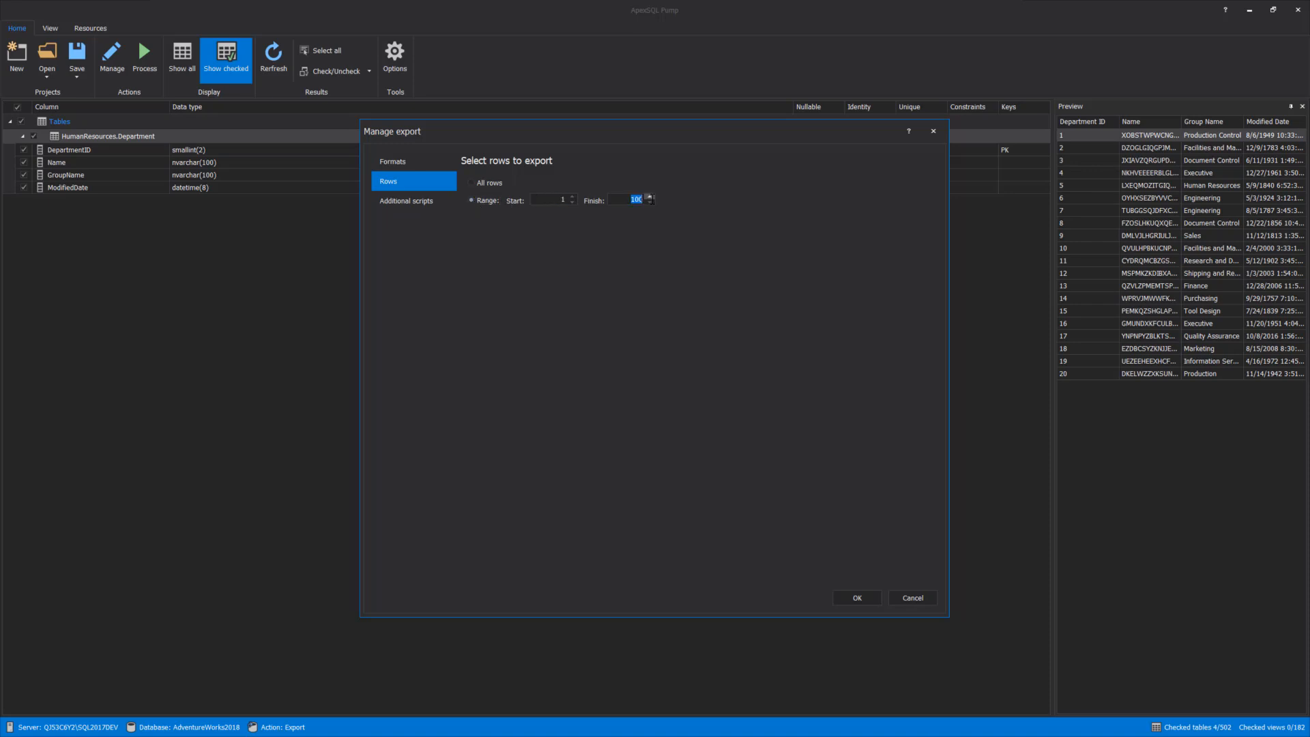
left_click(473, 183)
left_click(395, 198)
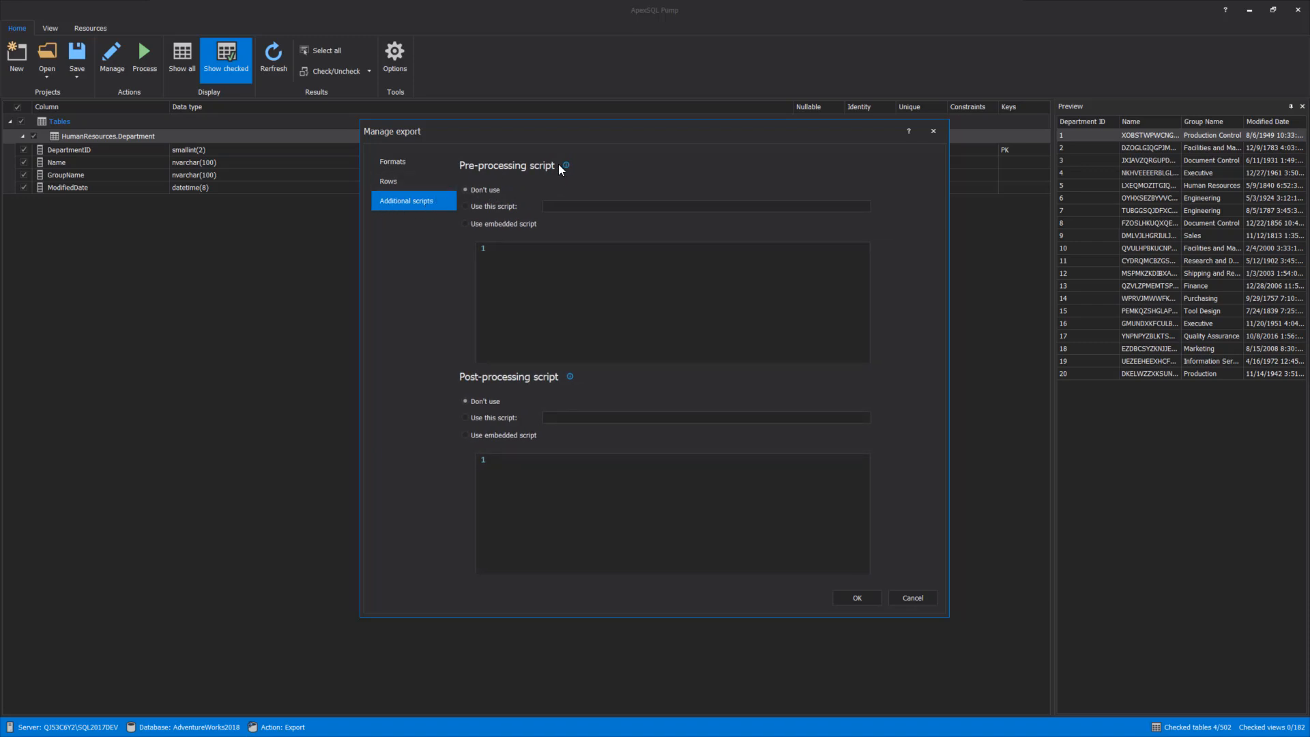
mouse_move(573, 384)
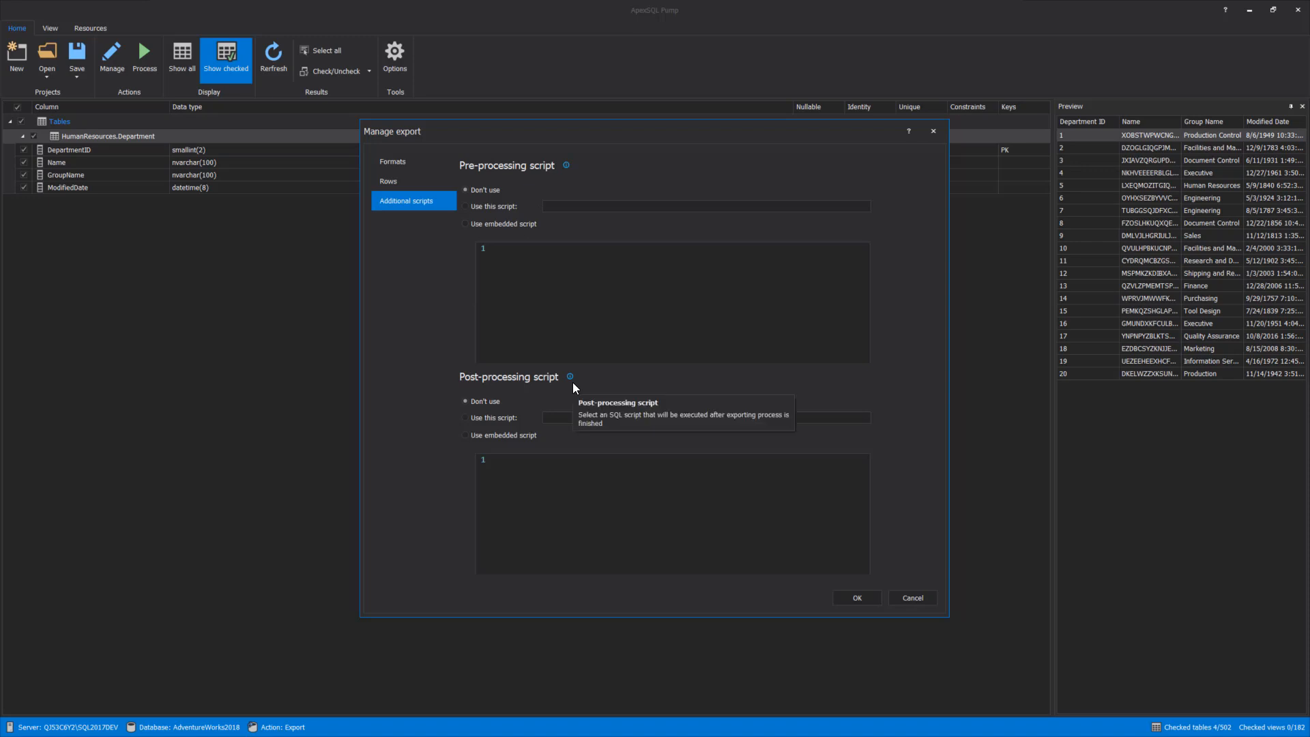
Step: Set the export format to HTML and review its basic and additional formatting options
left_click(412, 158)
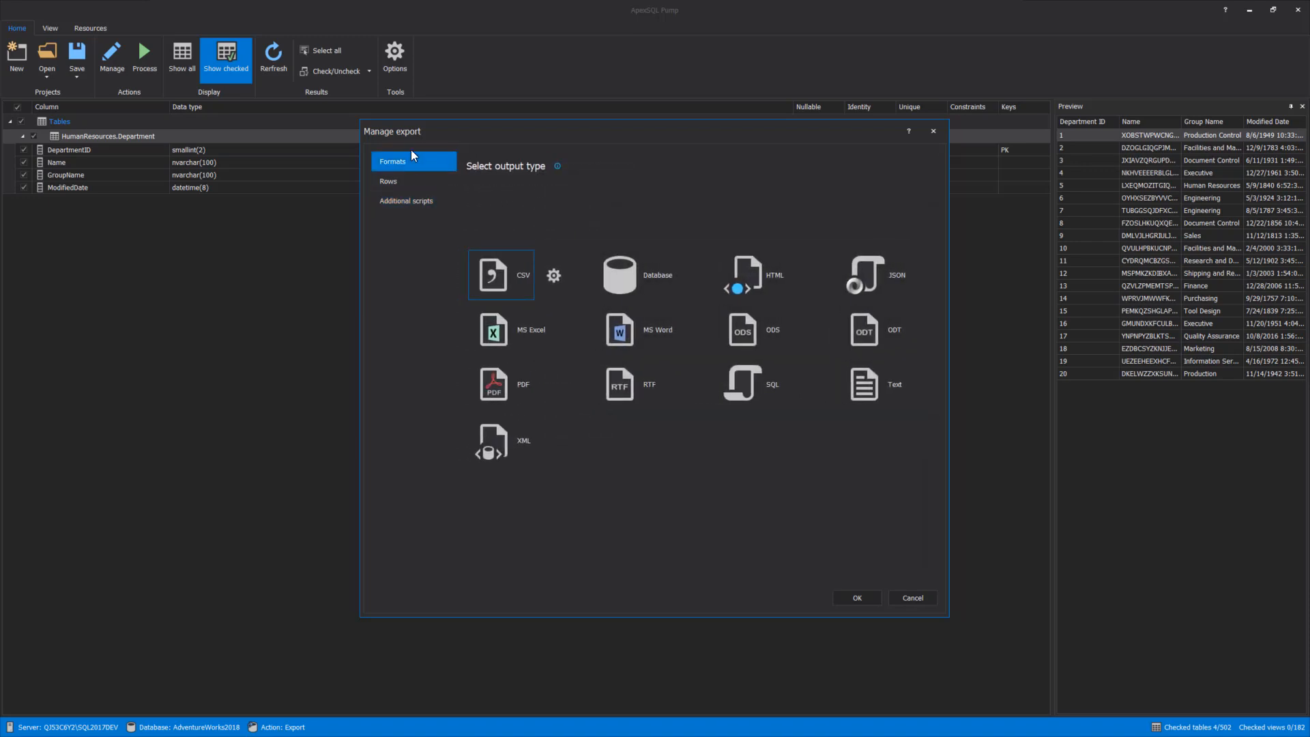
left_click(748, 269)
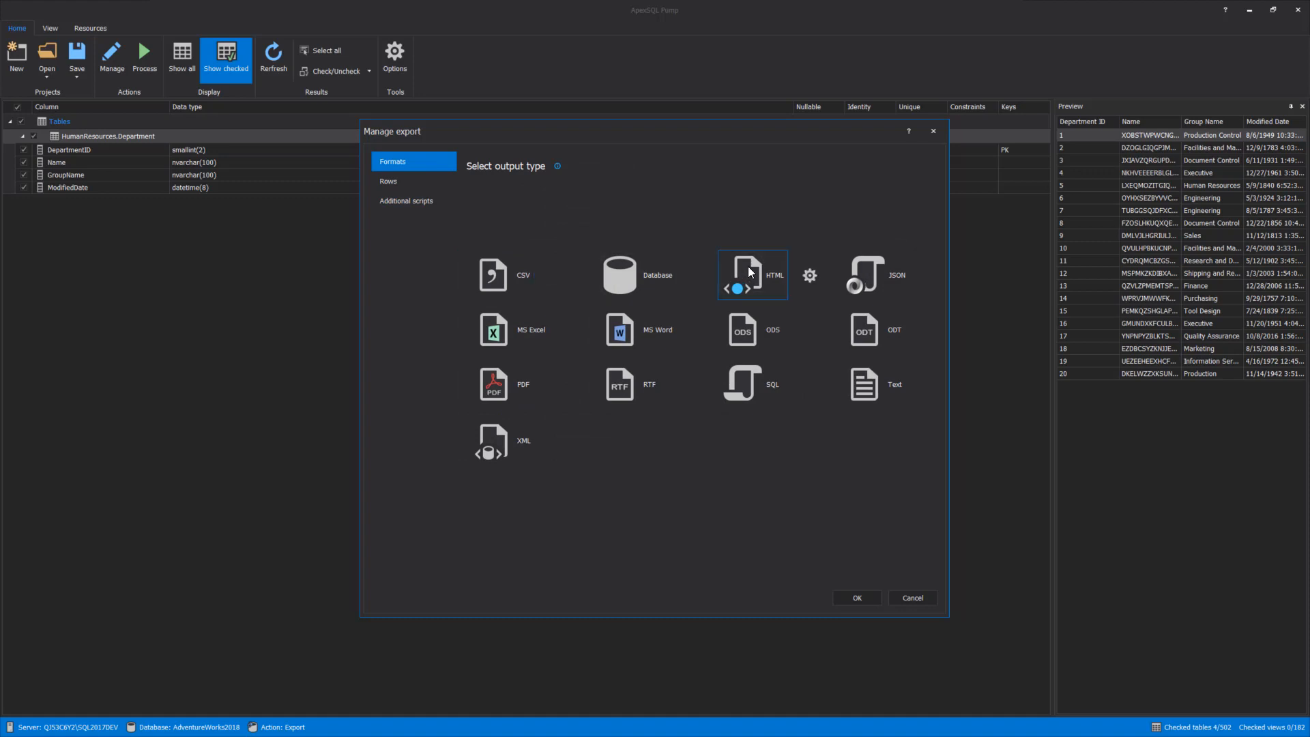
left_click(809, 275)
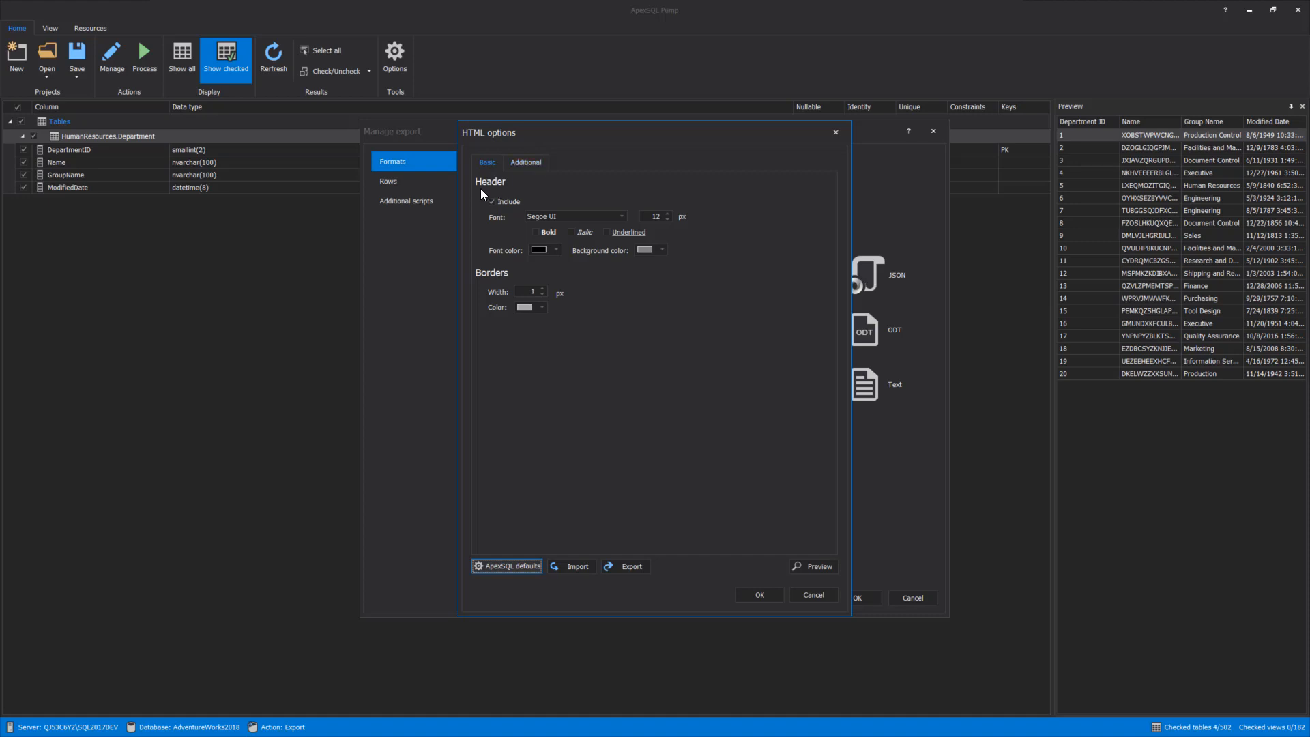
left_click(524, 168)
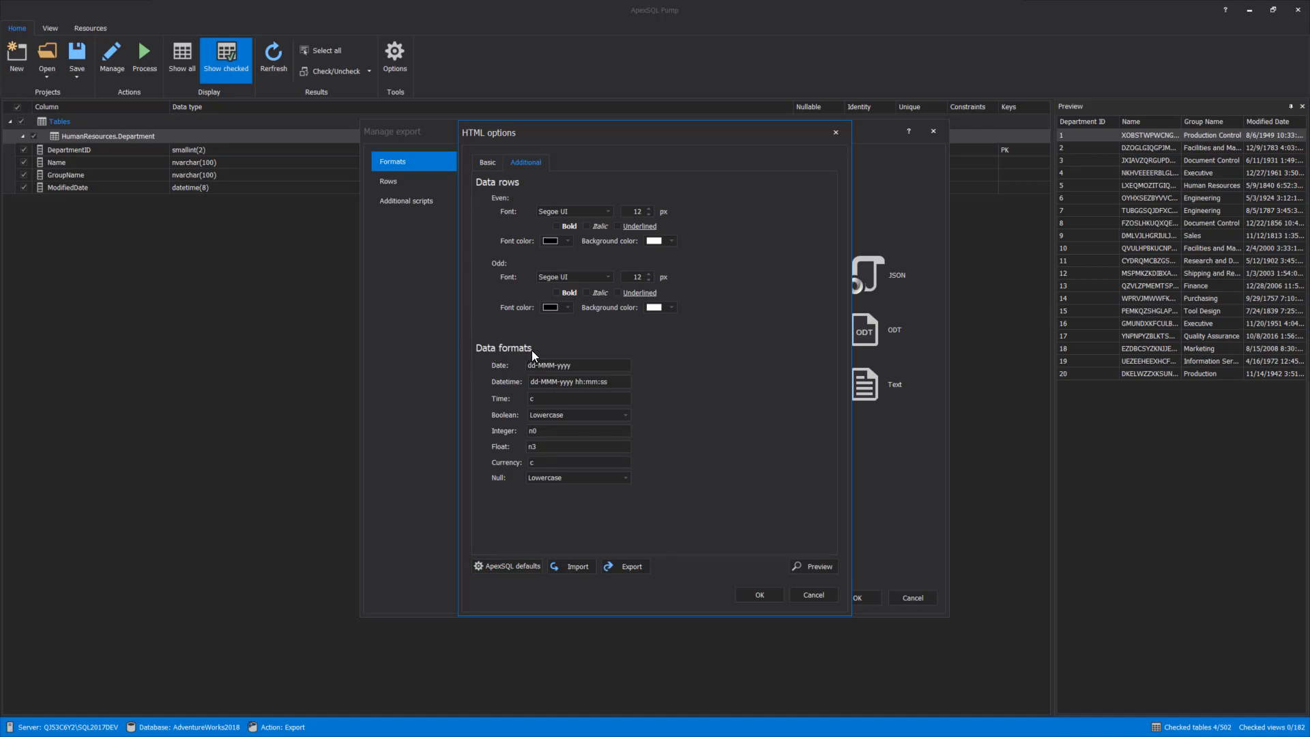
Step: Preview the HTML output in the browser, close it, and accept the HTML options and export settings
left_click(812, 563)
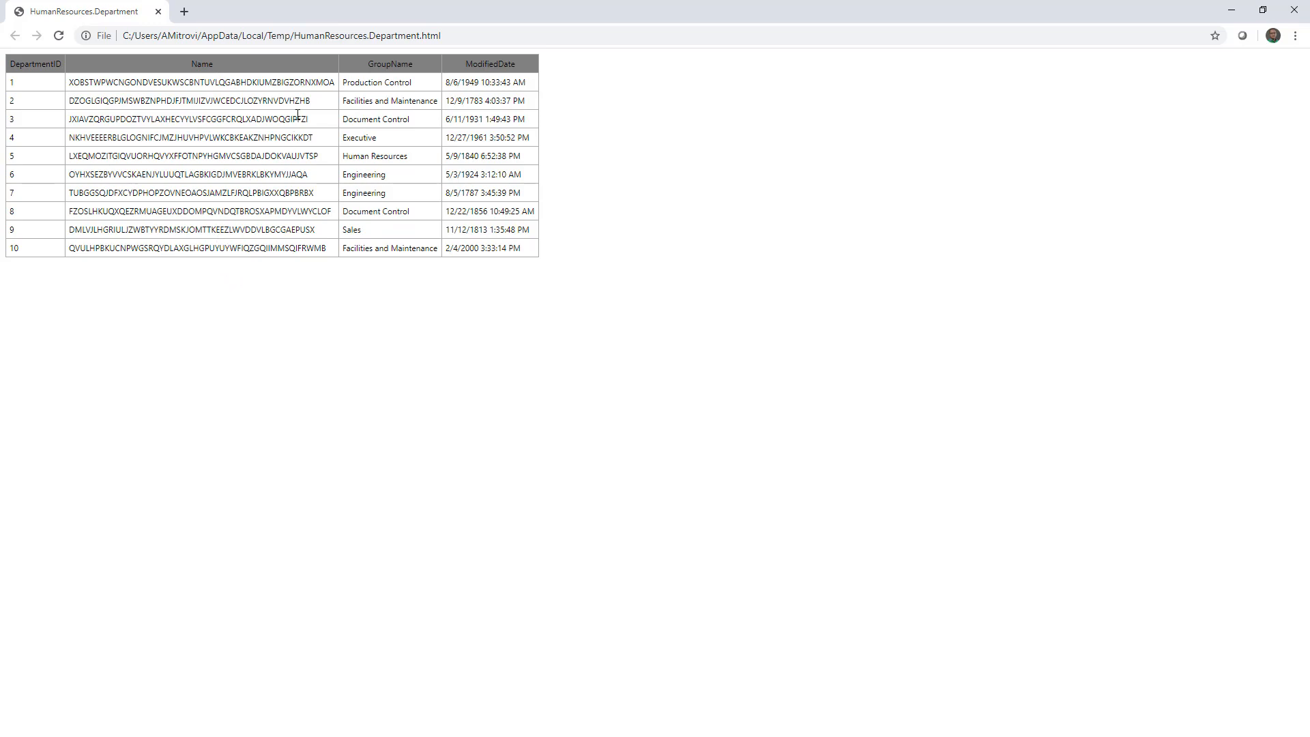
left_click_drag(295, 35, 462, 32)
left_click(479, 88)
left_click(1295, 11)
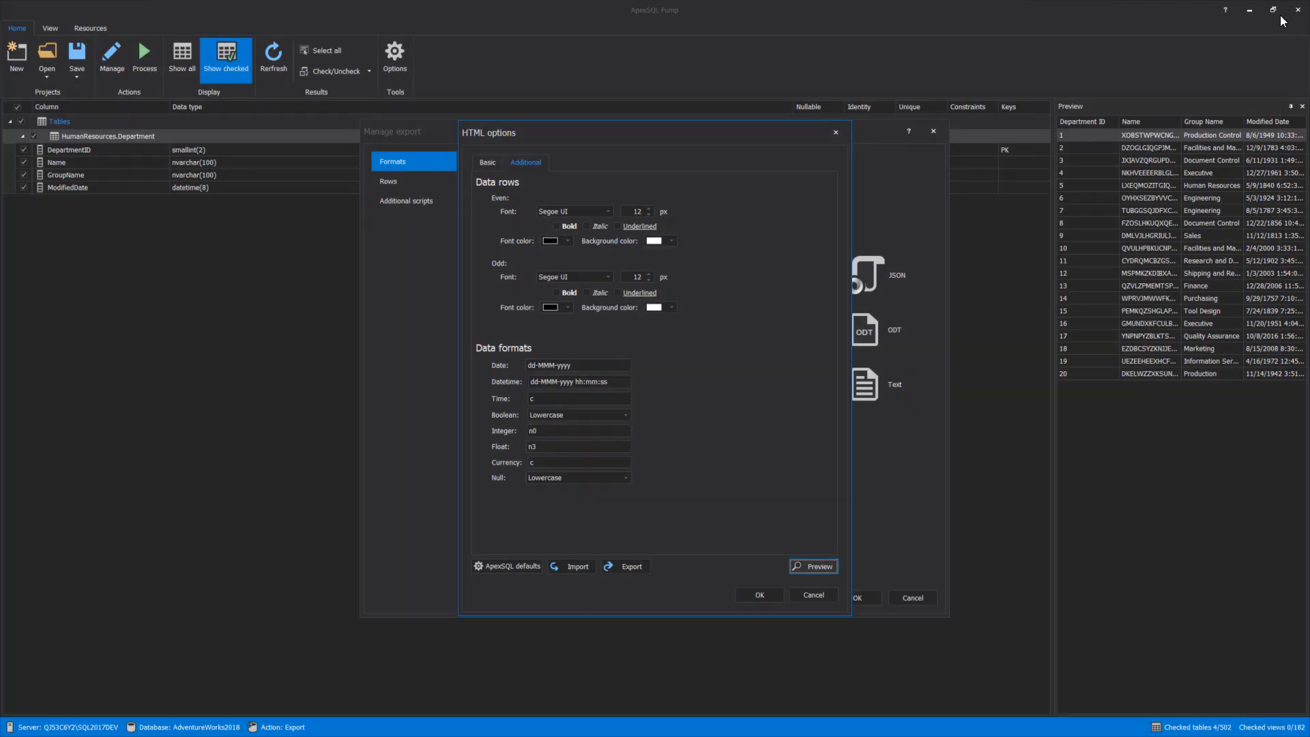
left_click(771, 596)
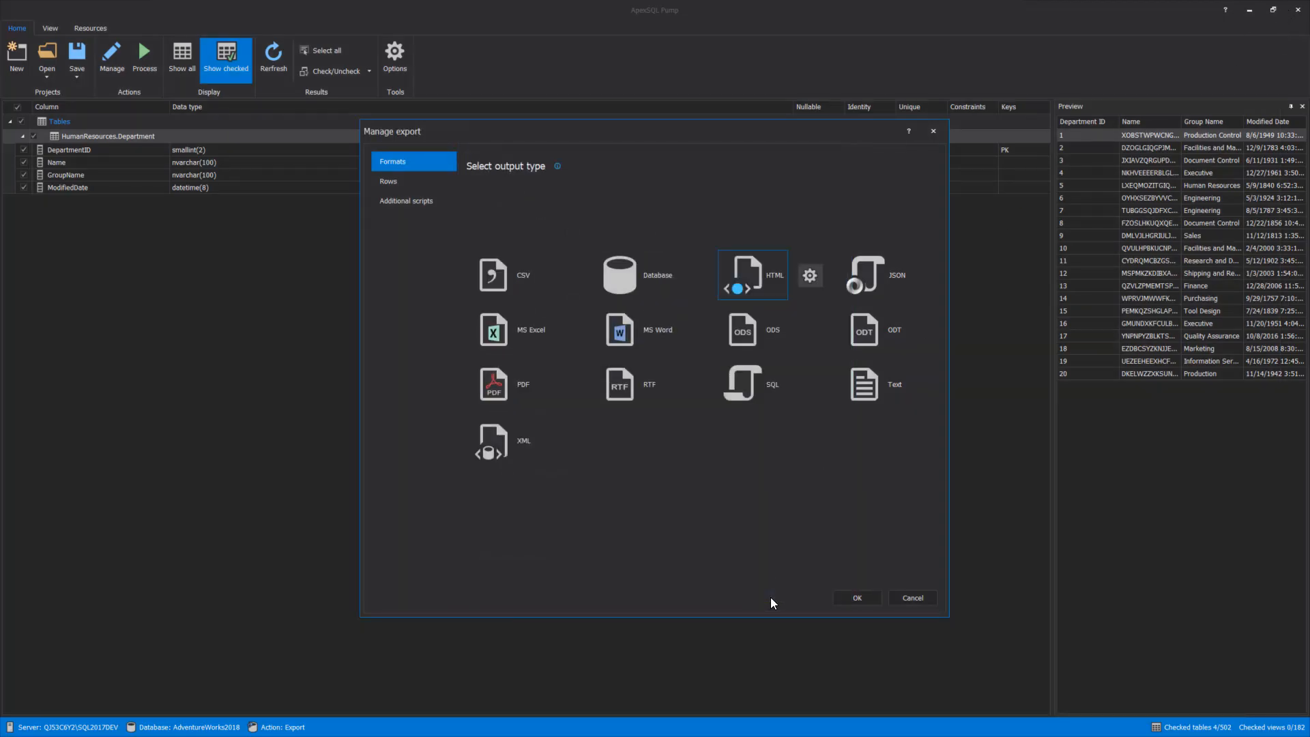
left_click(856, 598)
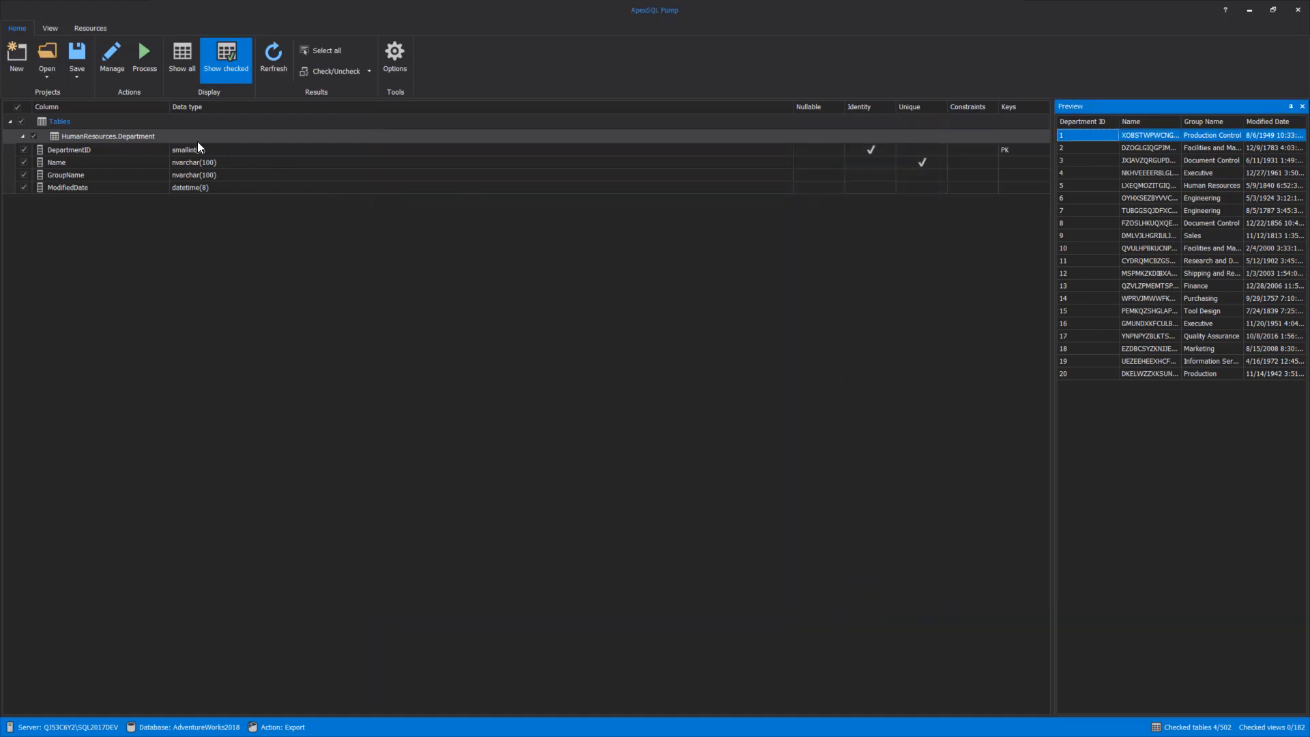
Step: Process the export into the Export Pump Test folder and expand the Department entry in the results summary
left_click(143, 61)
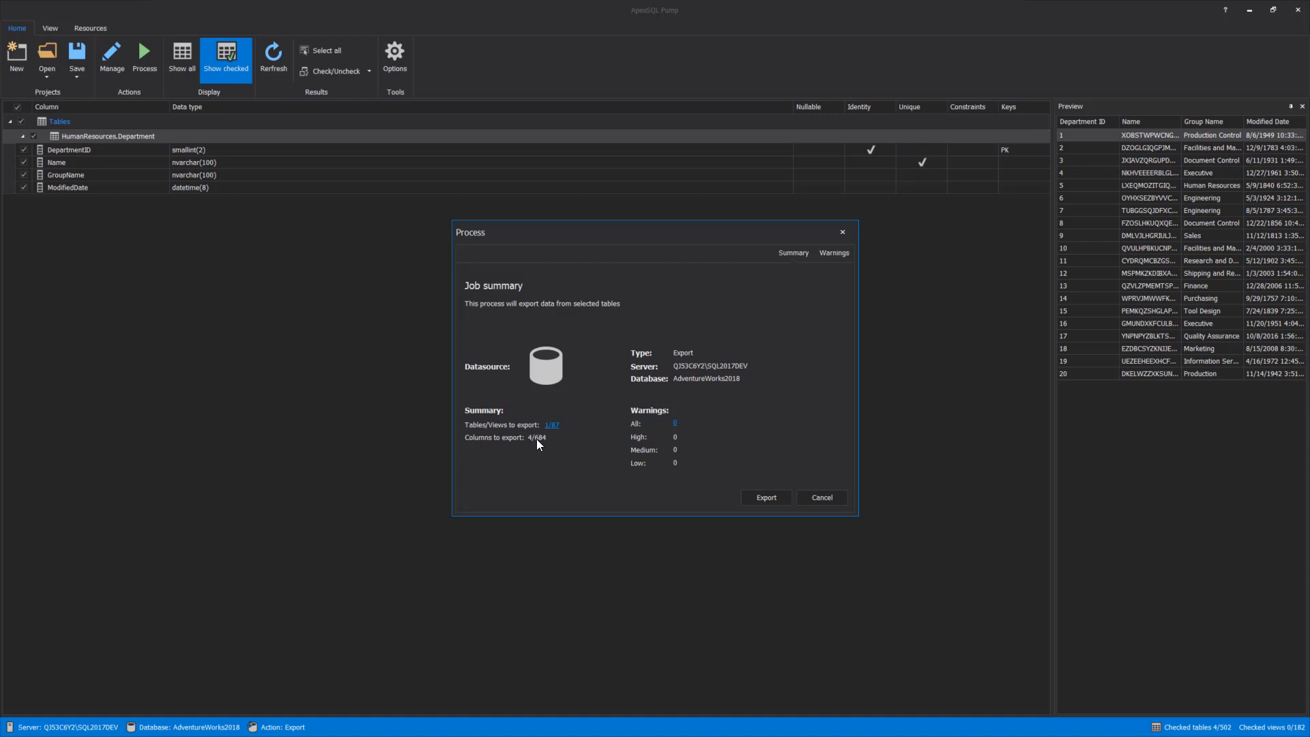
left_click(766, 497)
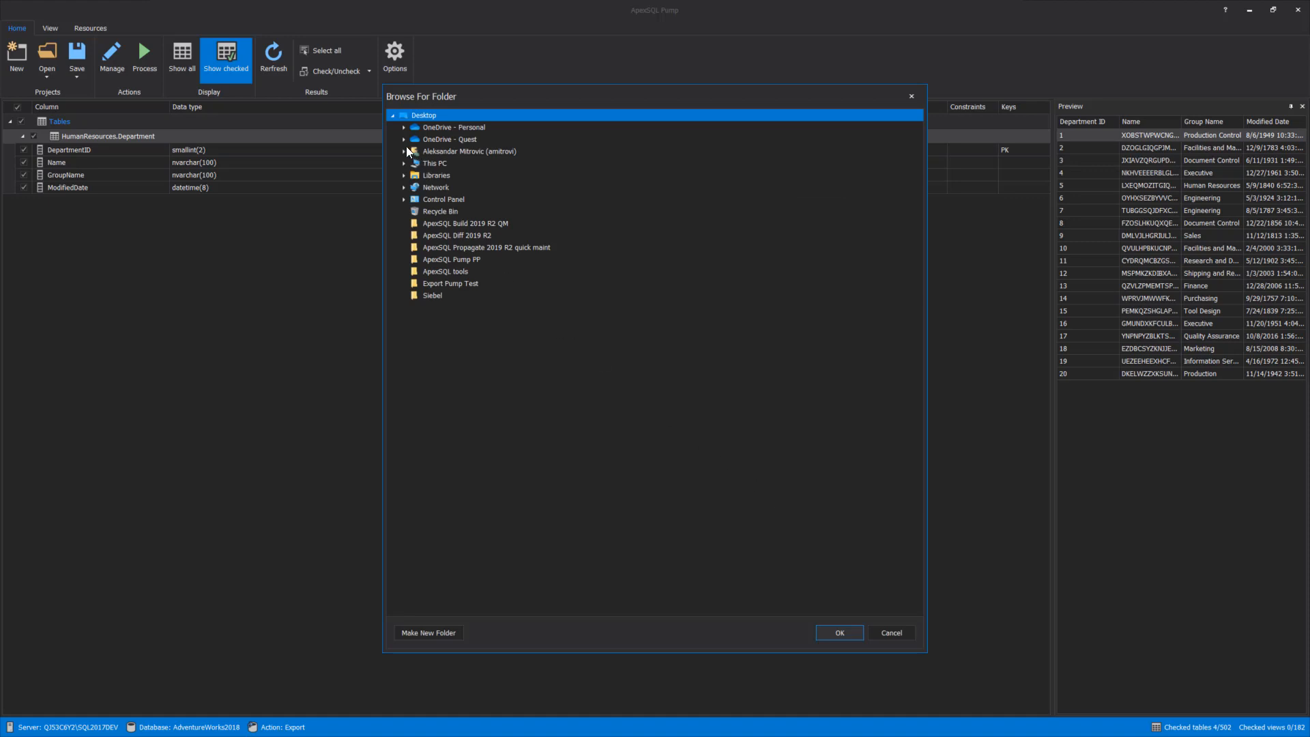
left_click(452, 283)
left_click(838, 630)
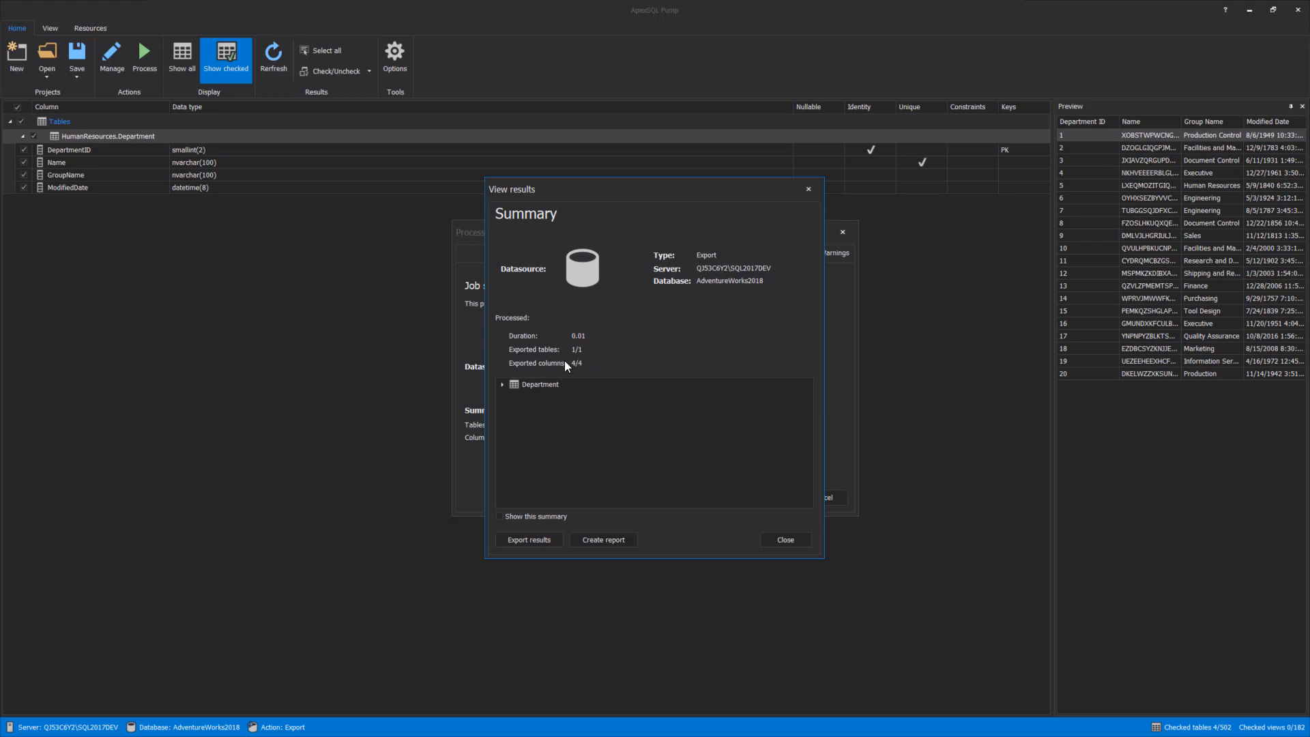
left_click(503, 385)
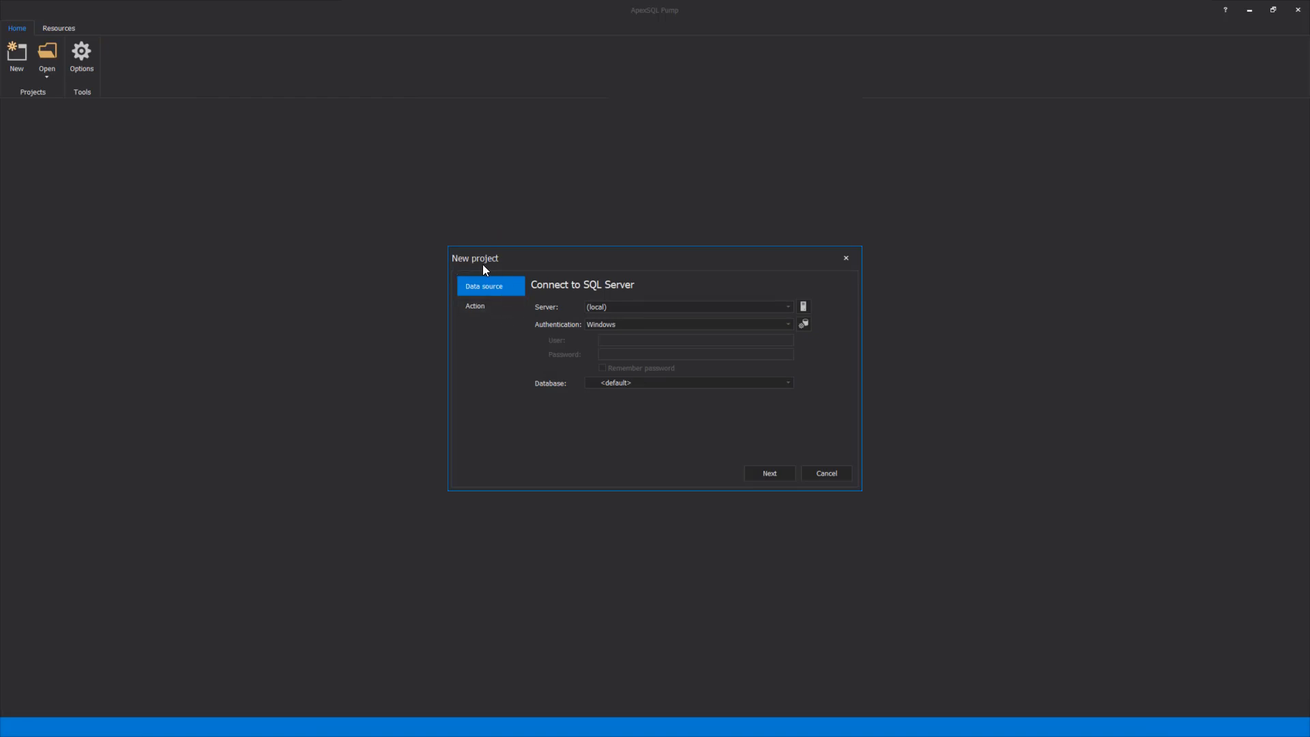
Step: Set up the new project as an import on server QJ53C6Y2\SQL2017DEV with the AdventureWorks2018 database
left_click(788, 307)
left_click(767, 327)
left_click(790, 384)
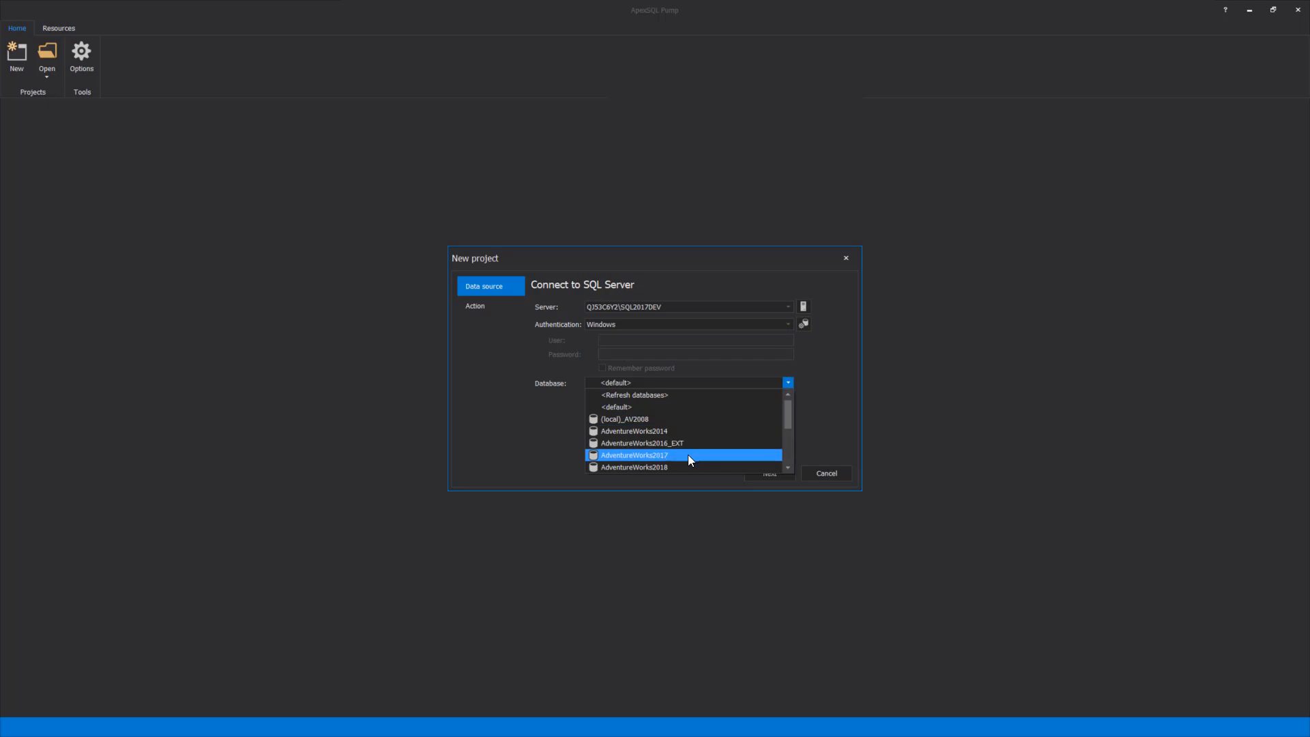
left_click(672, 468)
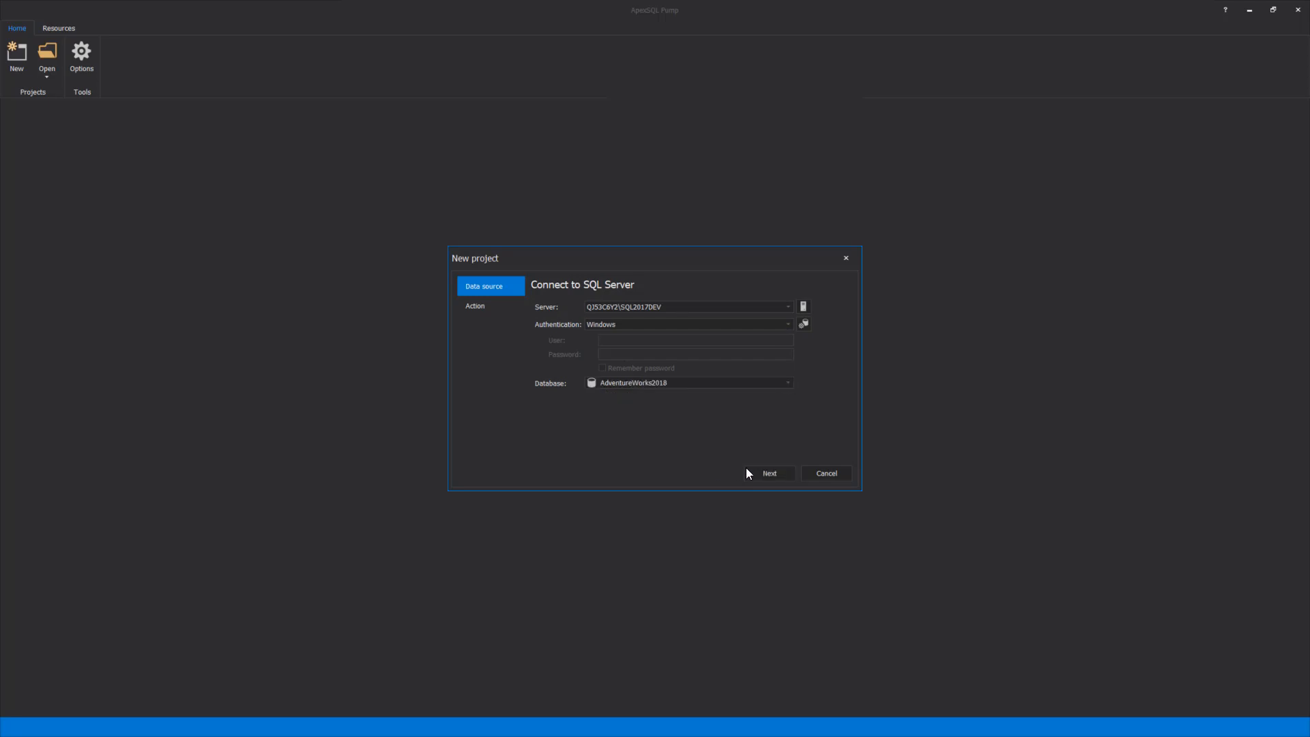
left_click(770, 474)
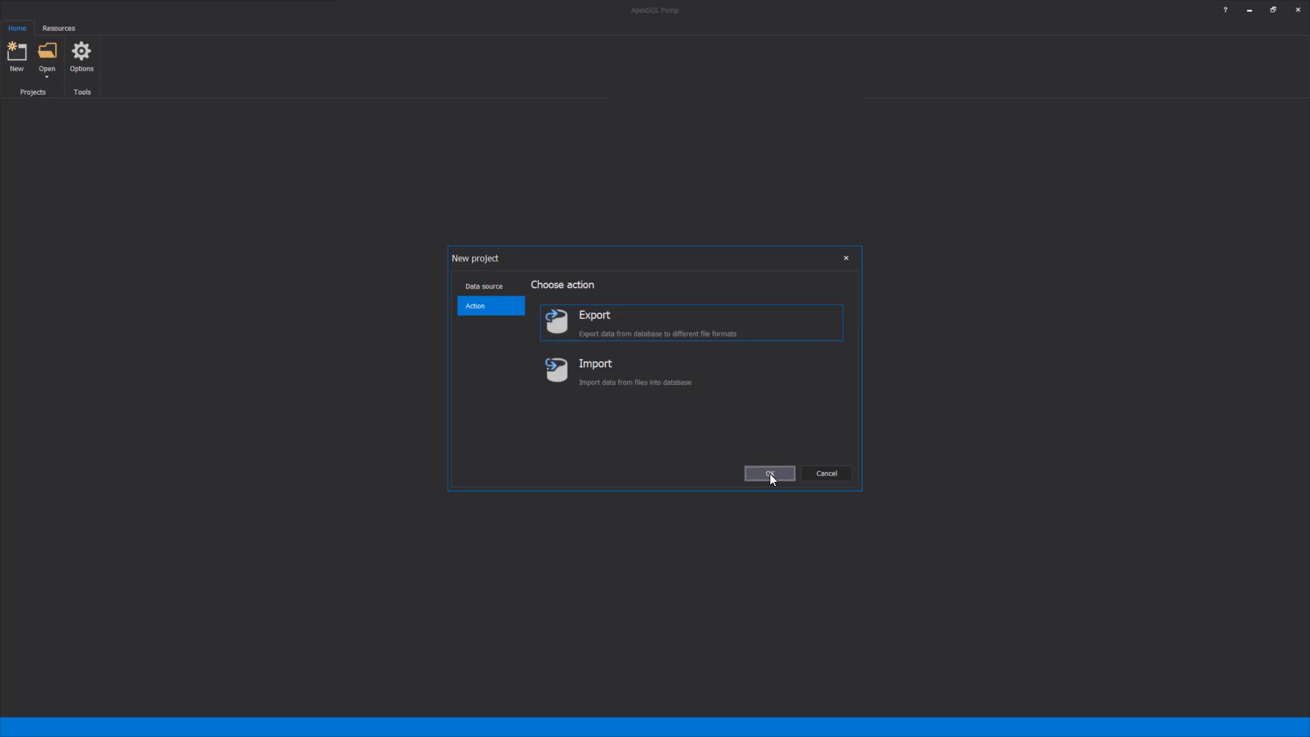
left_click(627, 371)
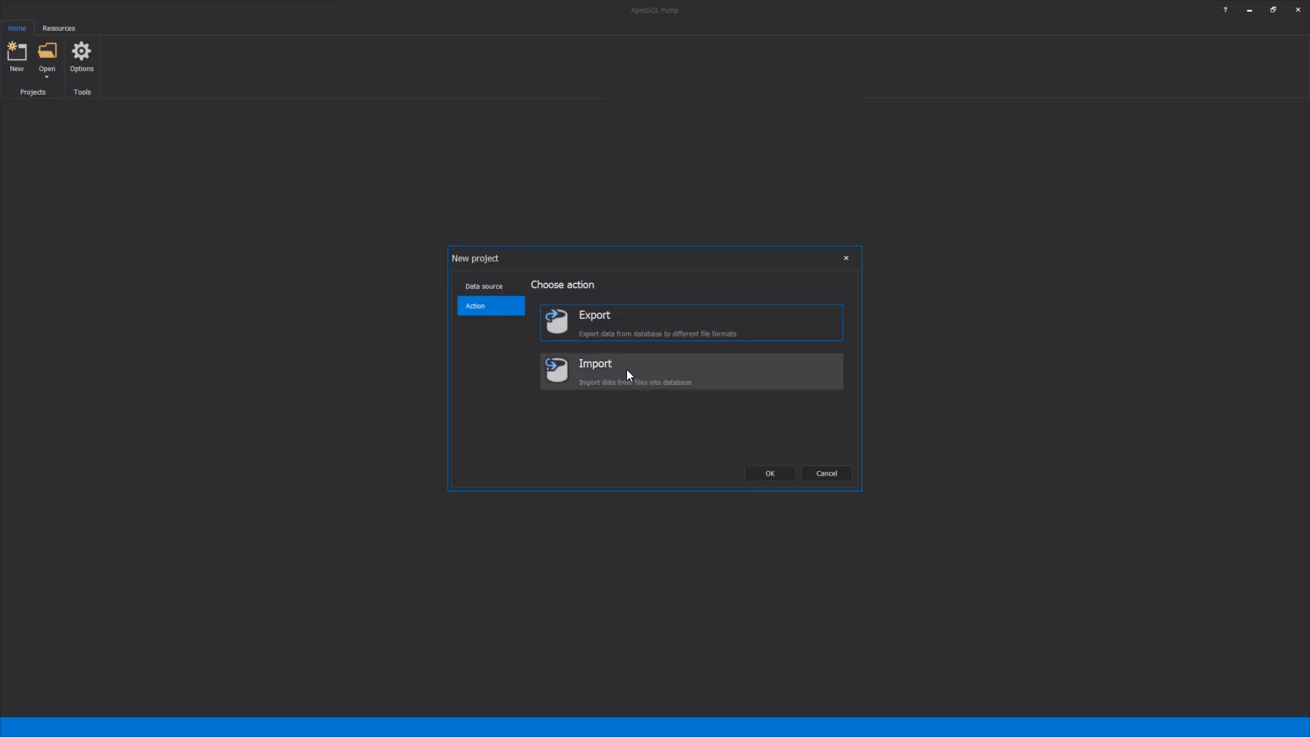
left_click(770, 474)
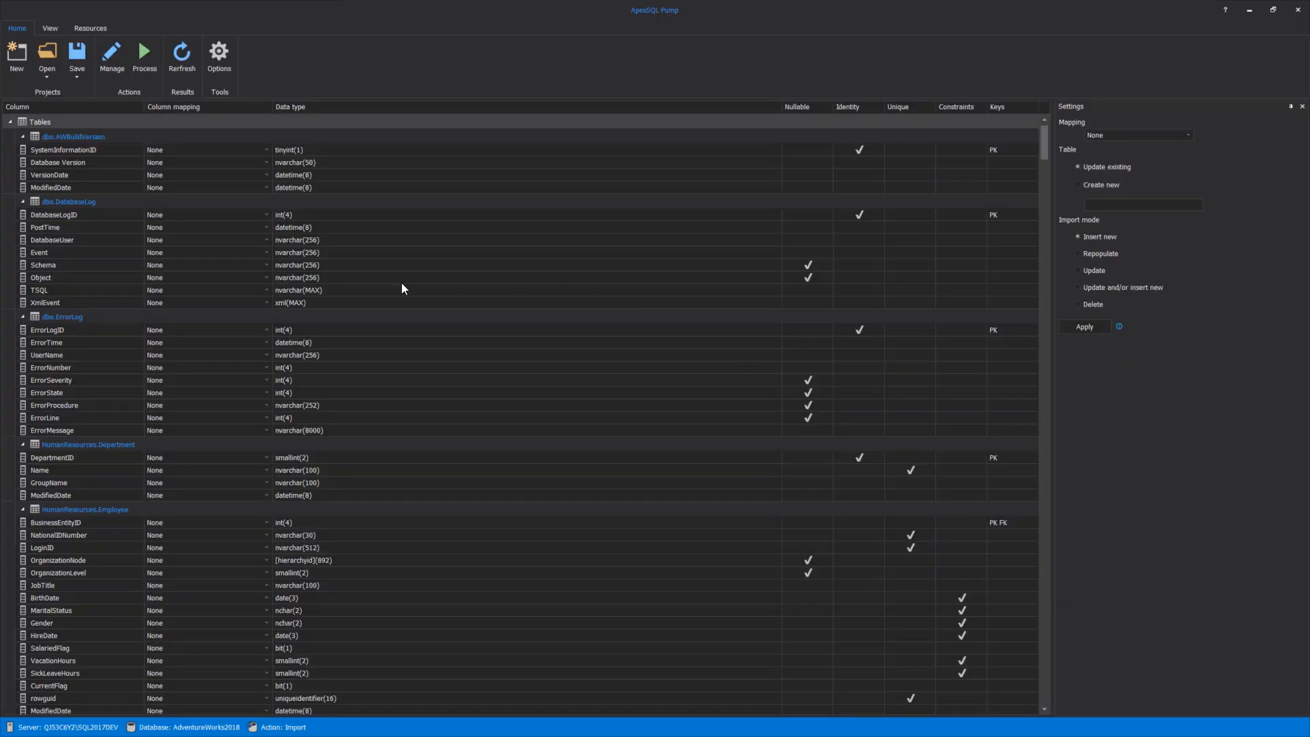
Step: Look over the columns listed for the HumanResources.Department and HumanResources.Employee tables
left_click(96, 445)
left_click(96, 460)
left_click(88, 486)
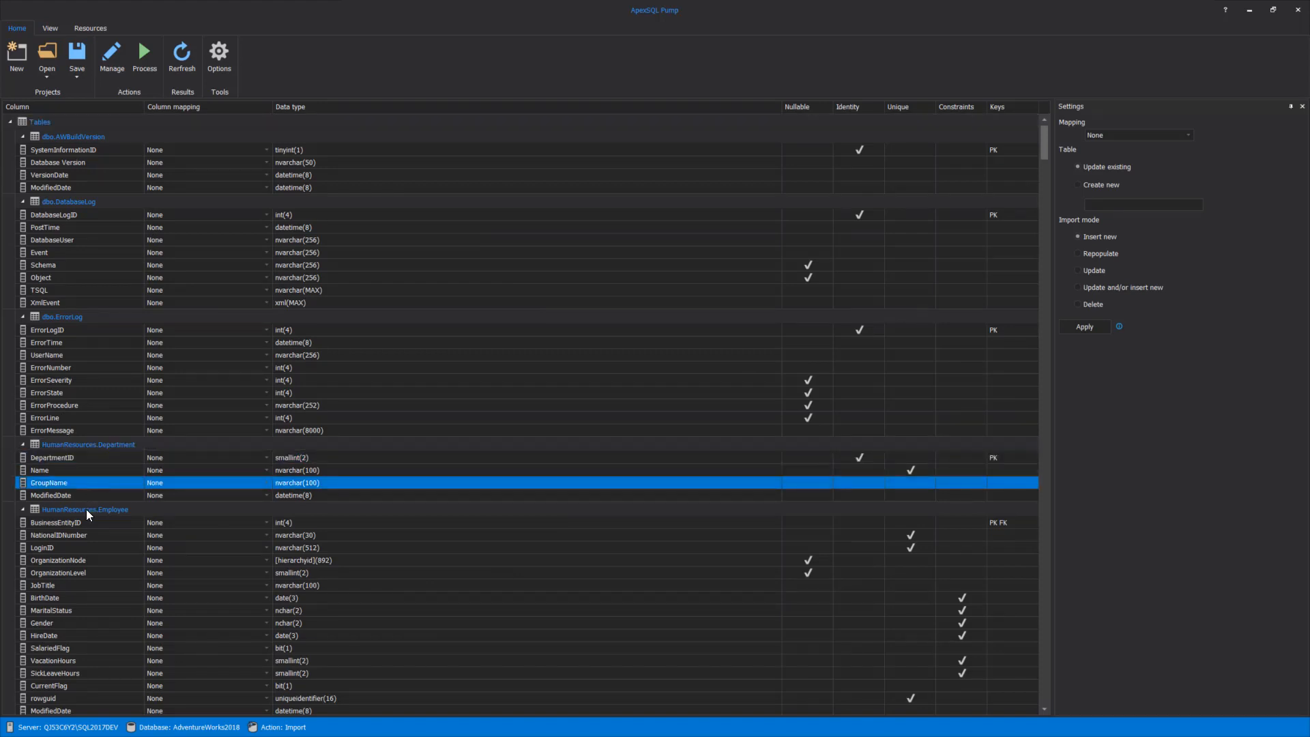
left_click(86, 510)
left_click(81, 572)
left_click(72, 623)
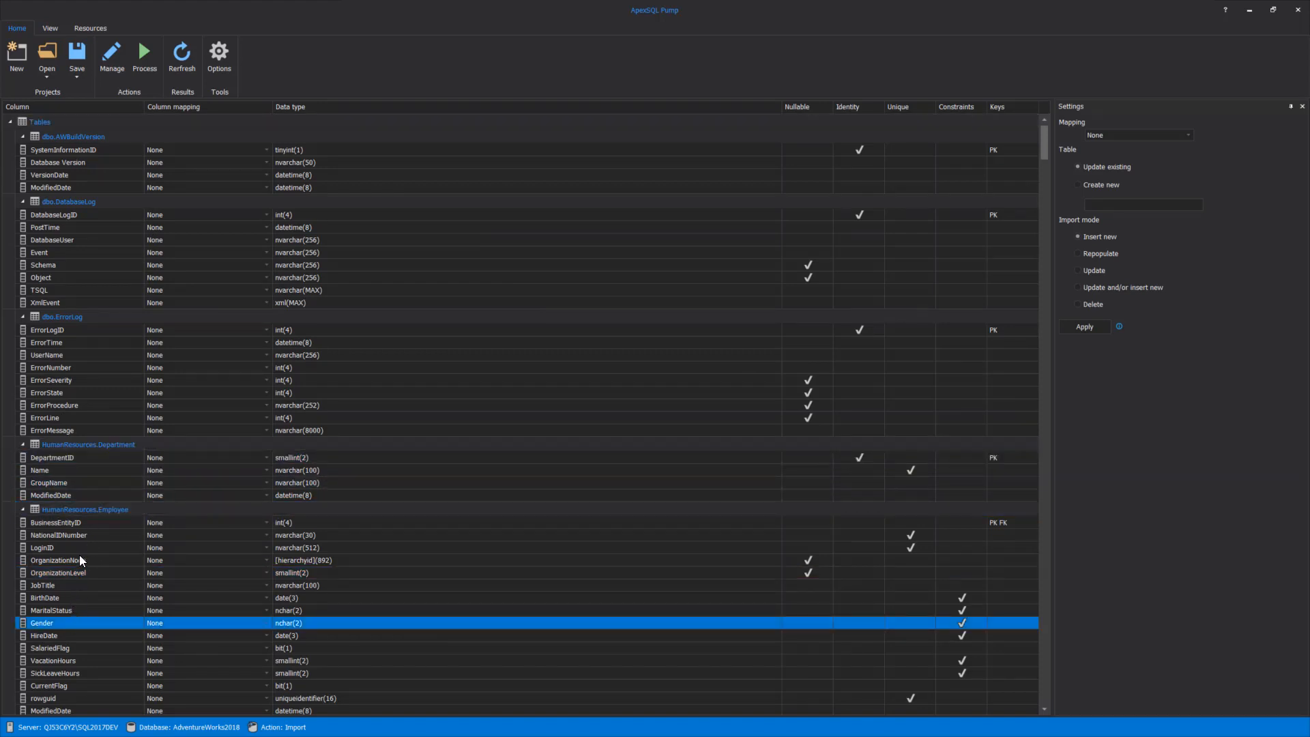
left_click(88, 509)
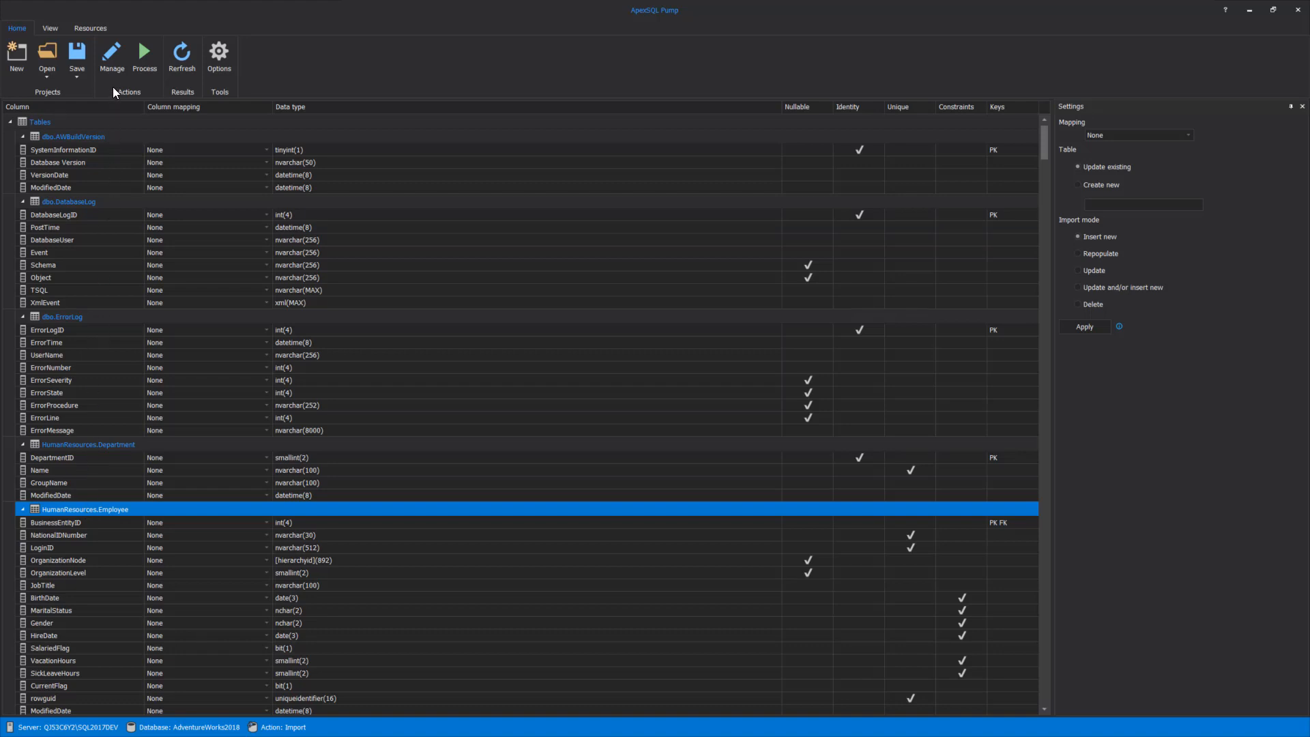
Step: Open the import management settings and review the pre- and post-processing script options
left_click(117, 65)
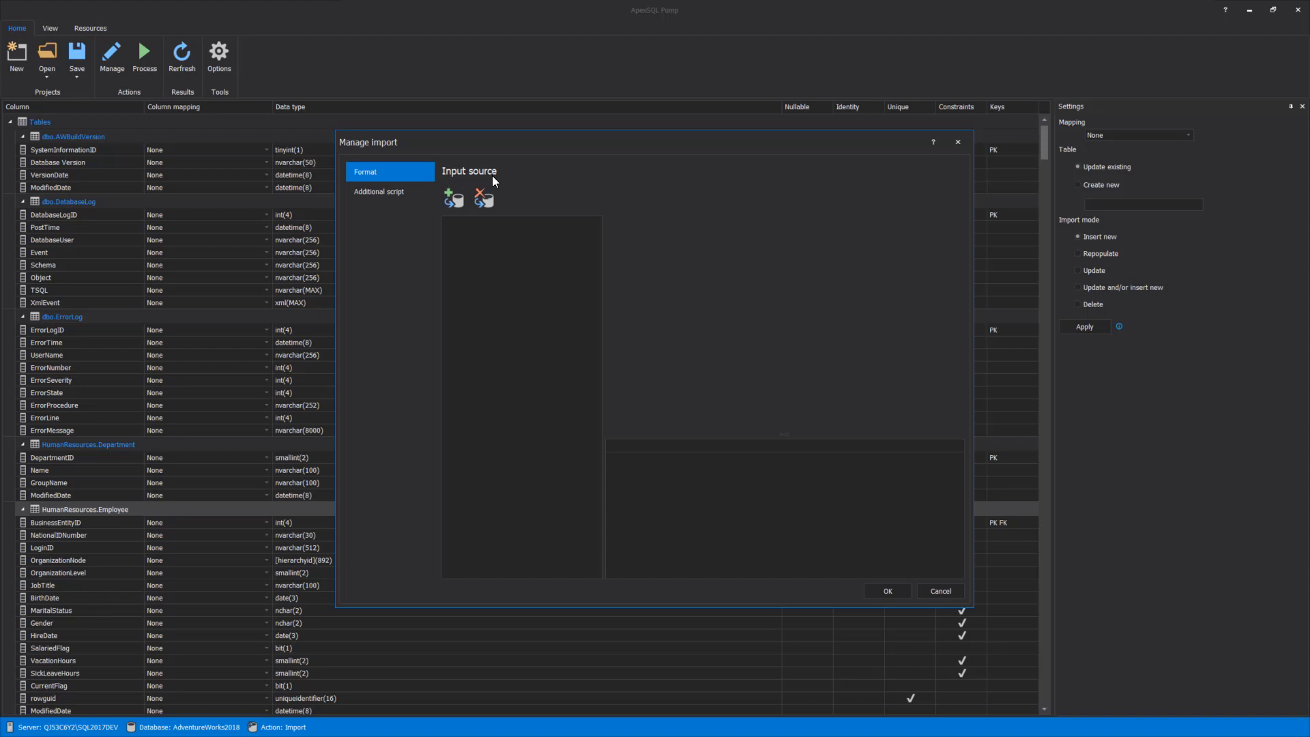
left_click(378, 195)
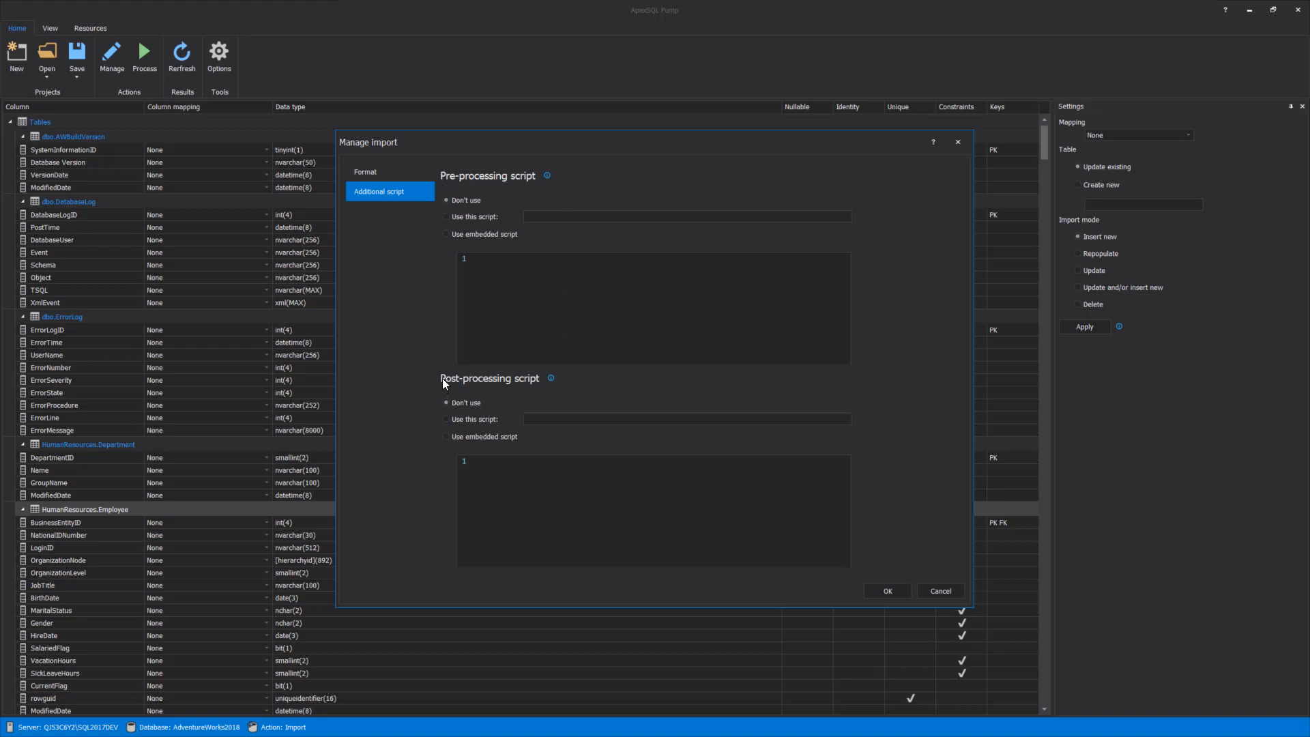
left_click(376, 172)
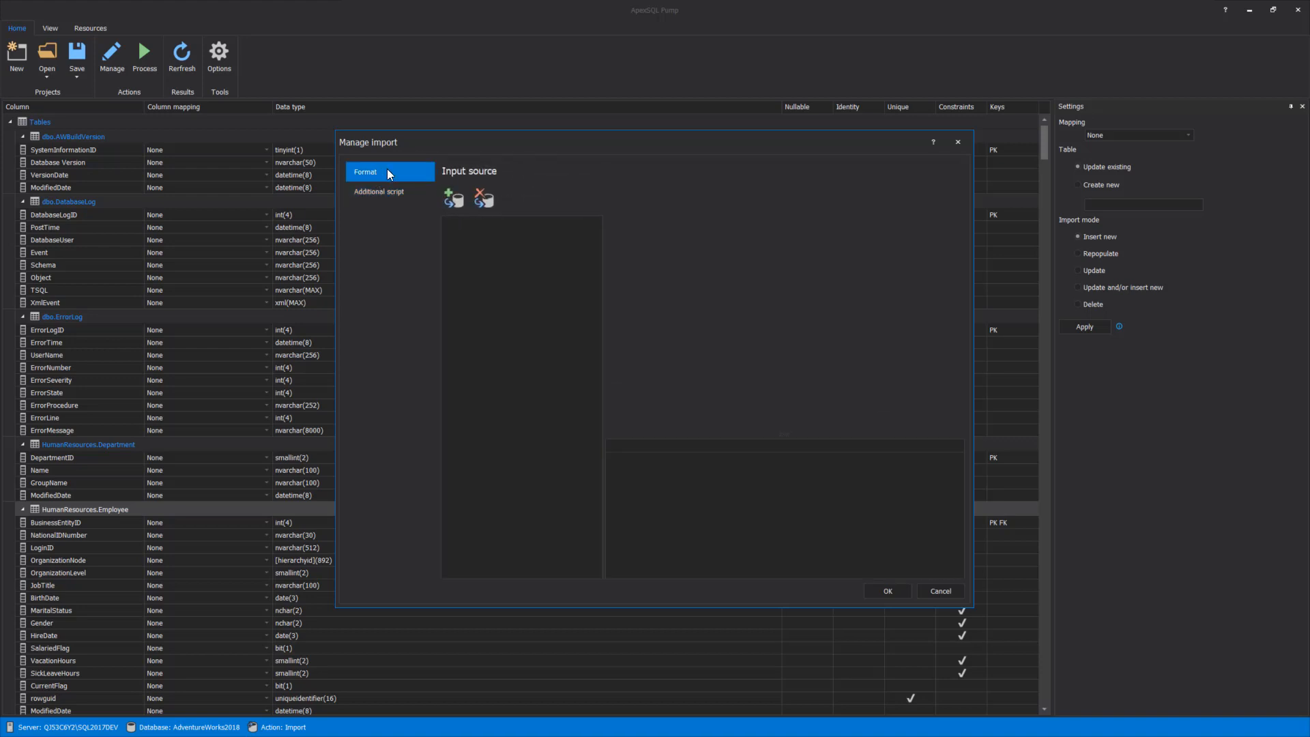
Step: Add HumanResources.Department.html from the Export Pump Test folder as a file import source and accept the import settings
left_click(453, 200)
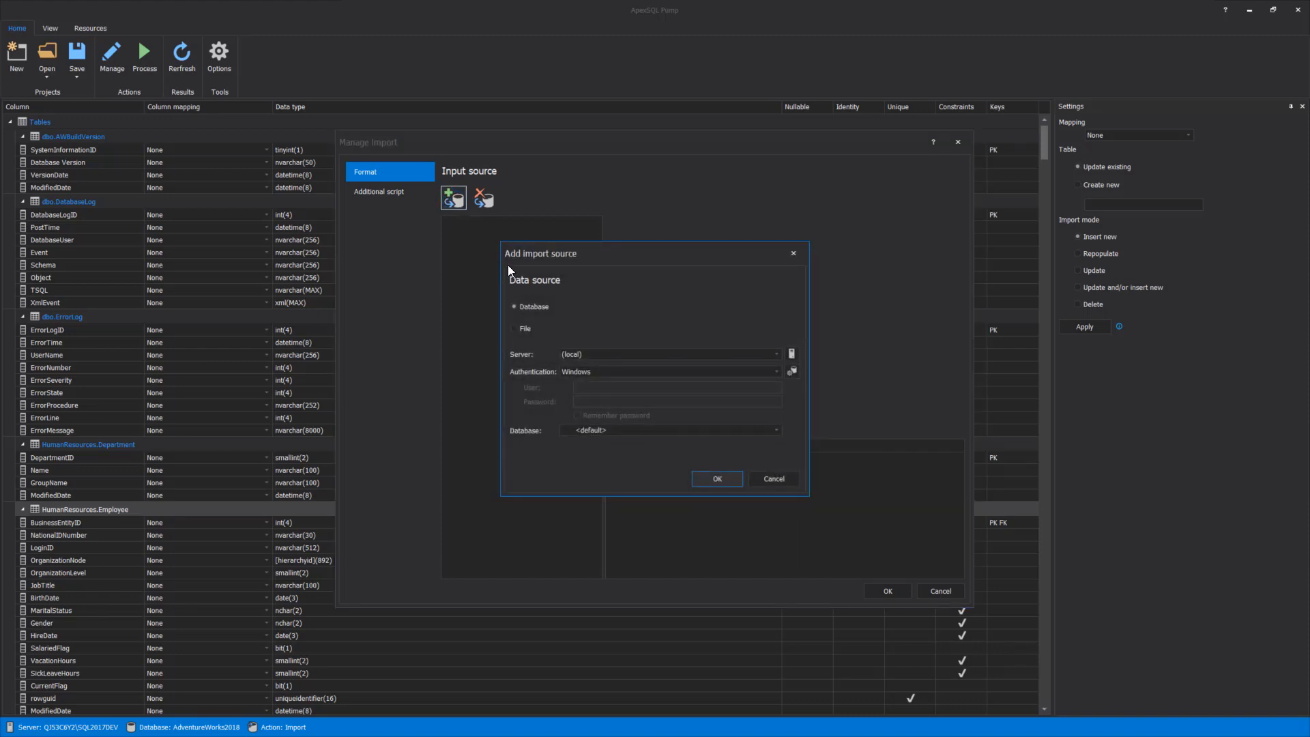
left_click(517, 329)
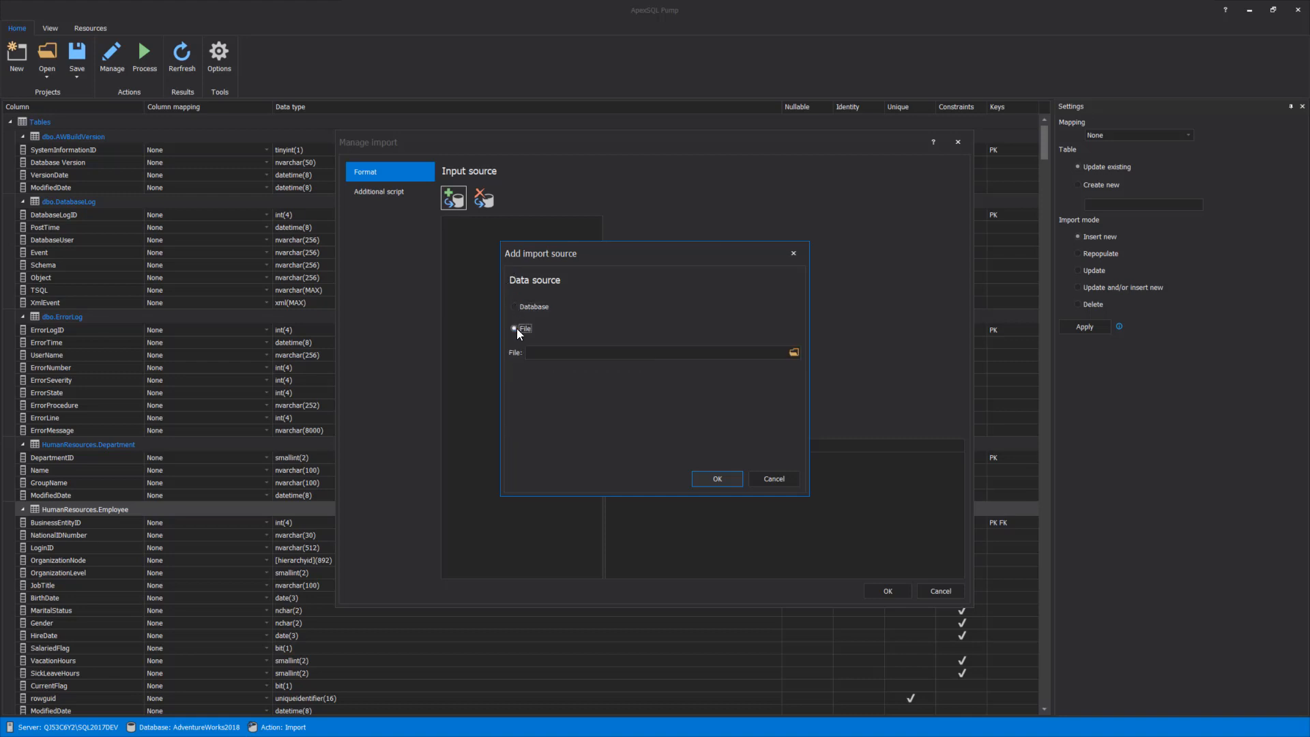
left_click(792, 352)
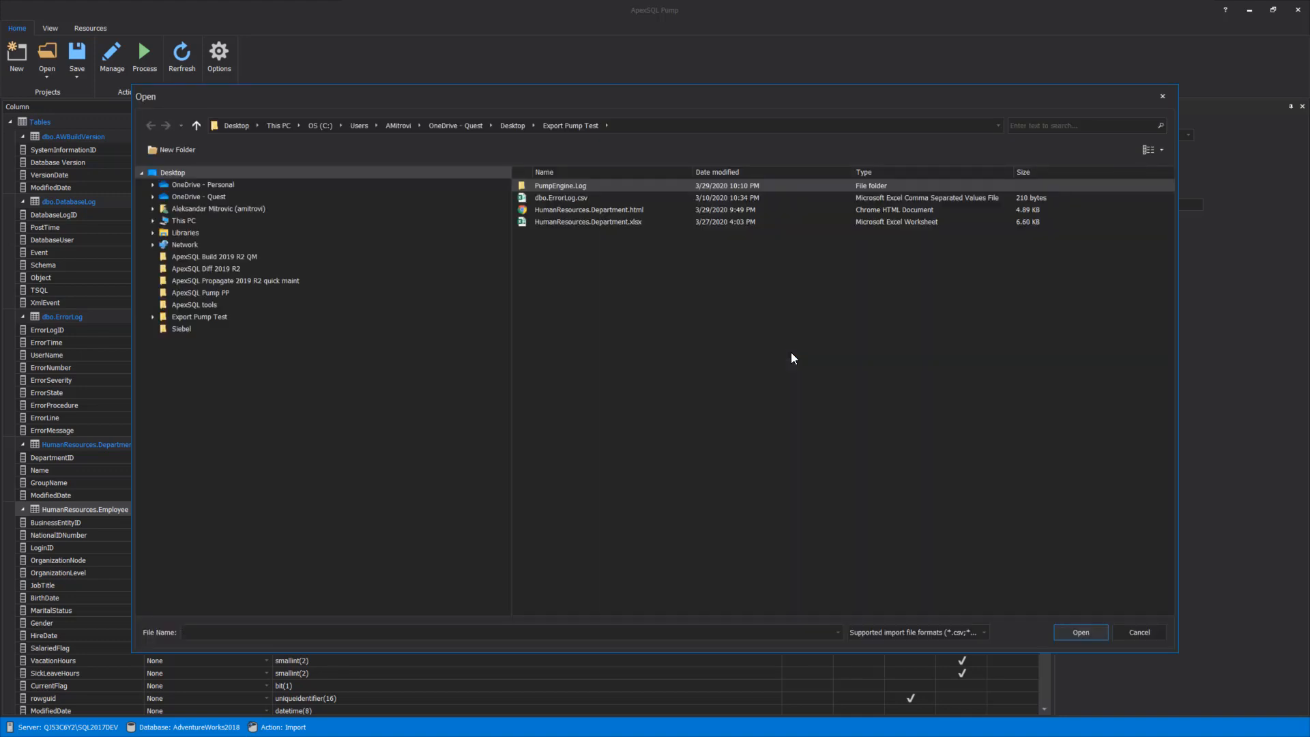
left_click(634, 209)
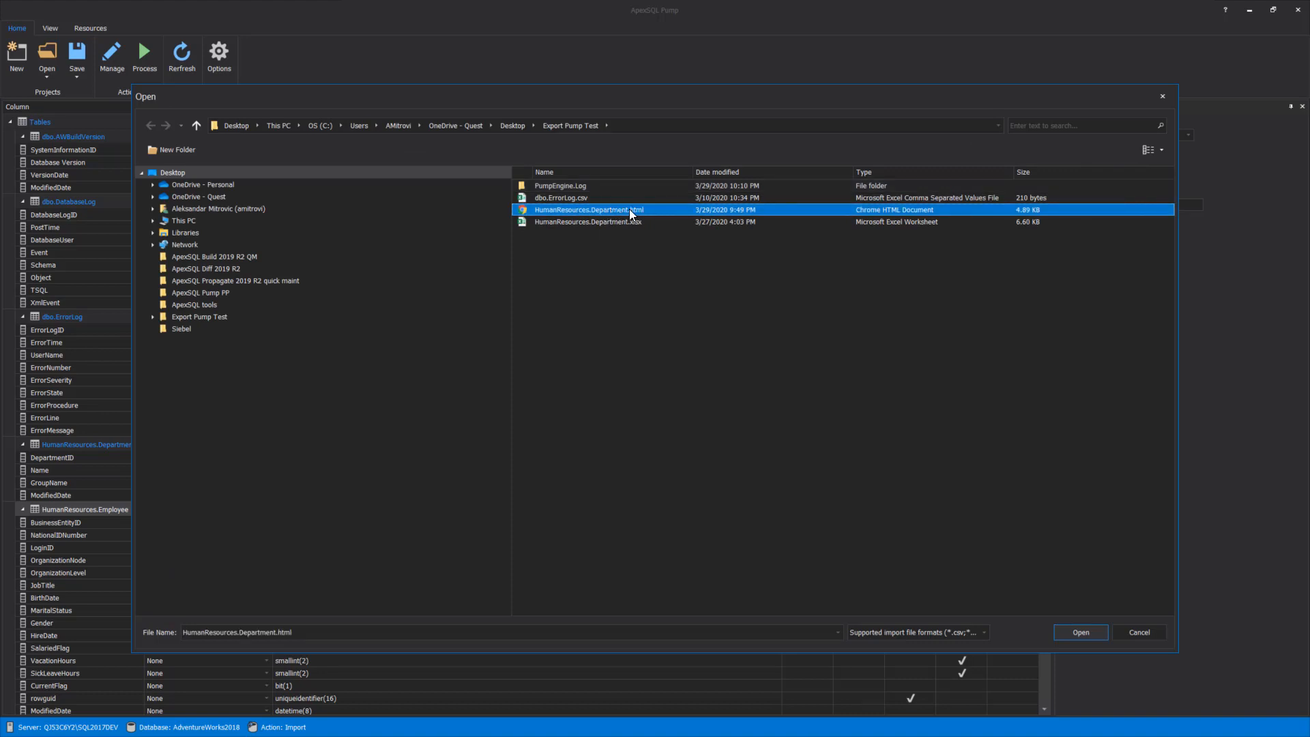
left_click(1086, 633)
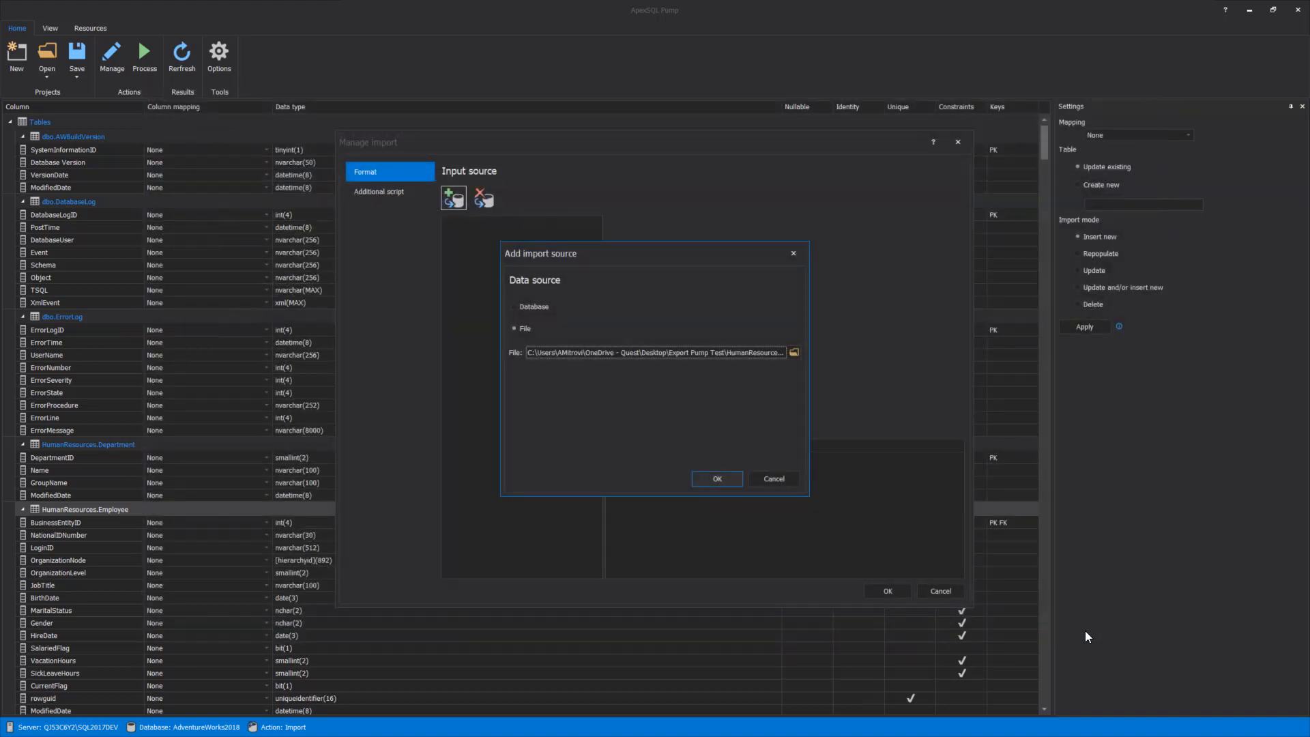
left_click(718, 479)
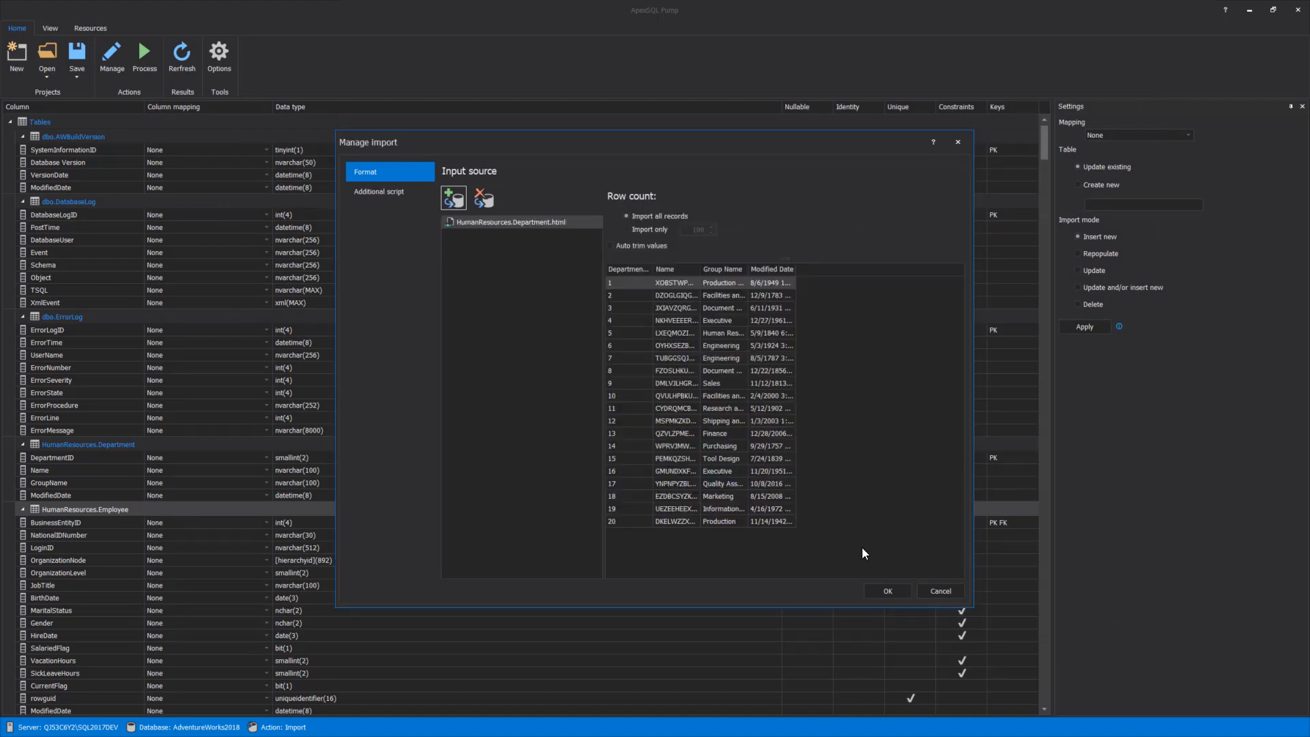
left_click(887, 591)
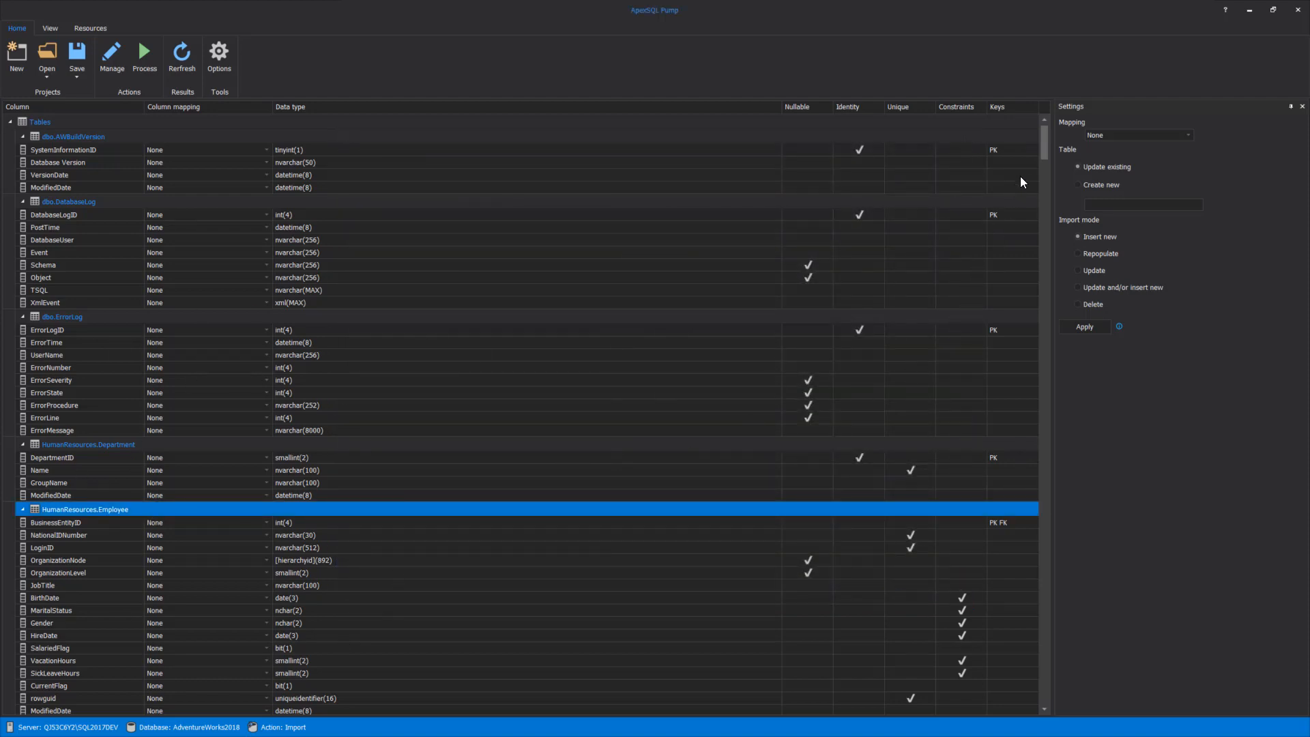
Step: Map the Person.CountryRegion table to the HumanResources.Department.html source
left_click_drag(1044, 140, 1051, 222)
left_click(109, 294)
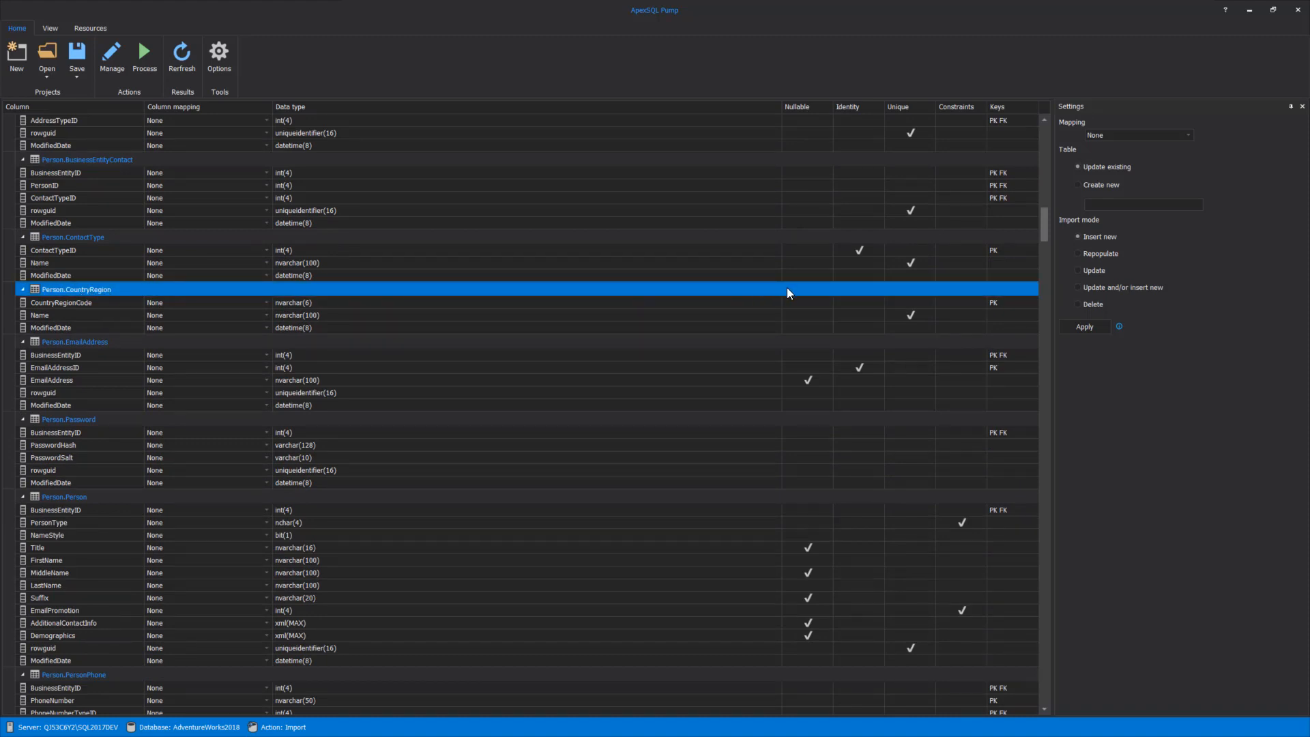
left_click(1115, 109)
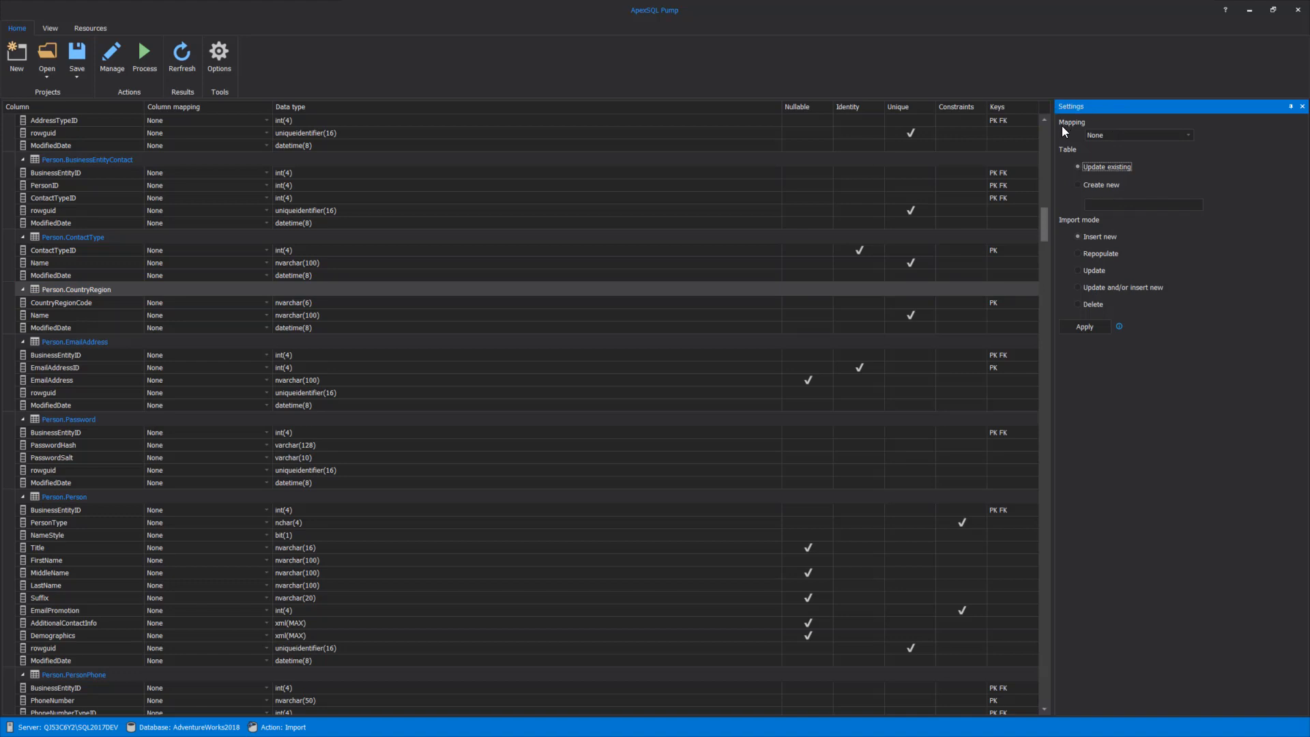
left_click(1188, 135)
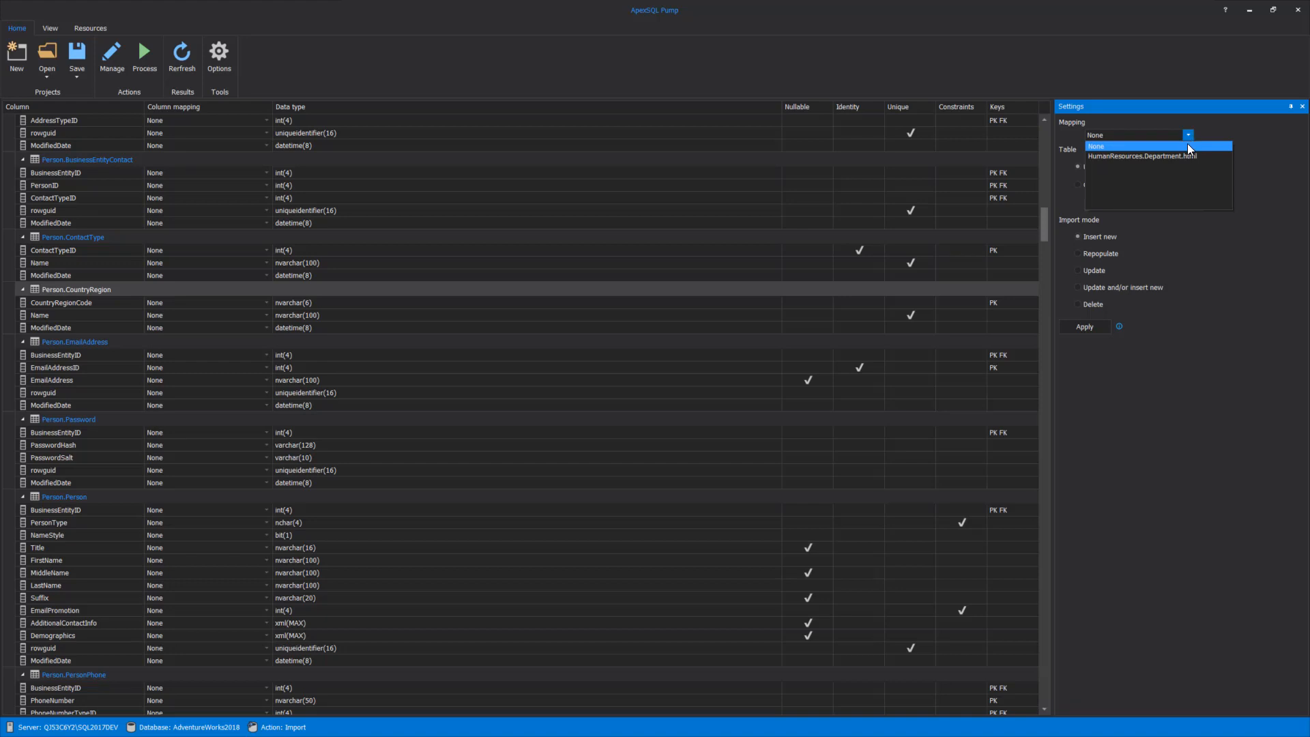
left_click(1181, 157)
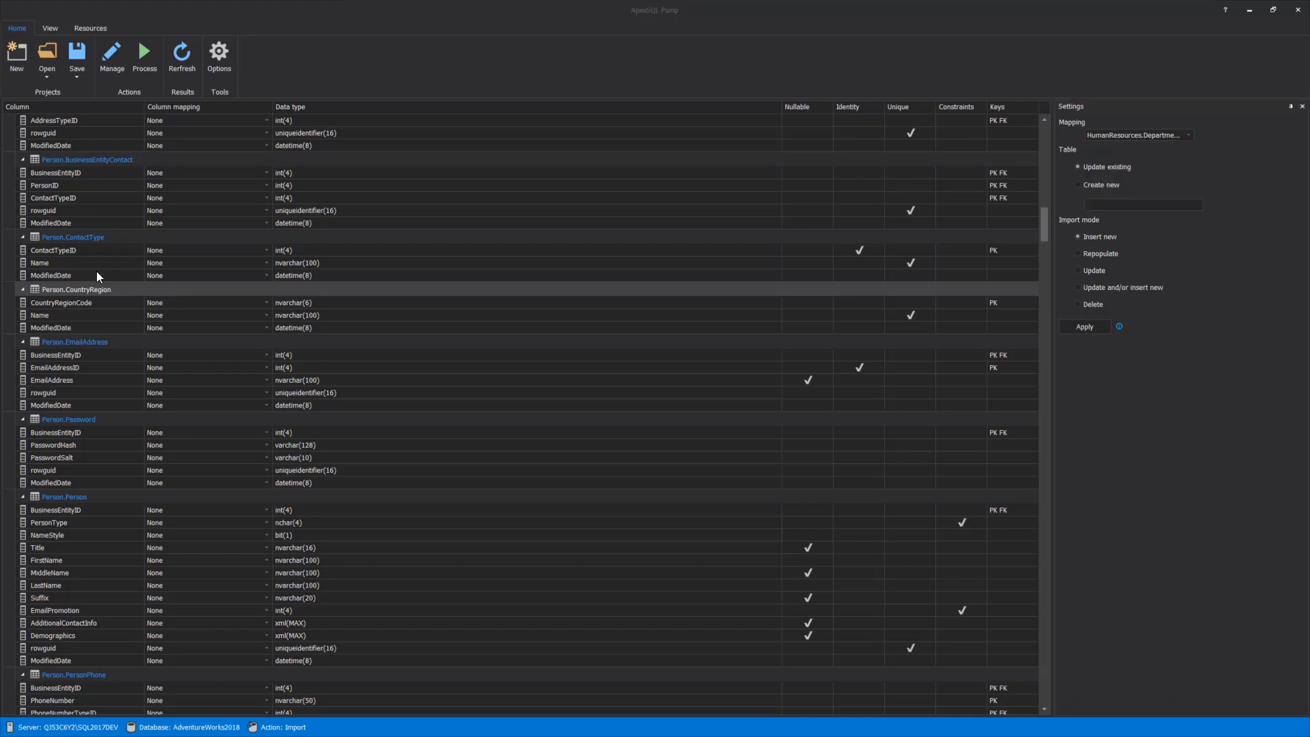
left_click(198, 292)
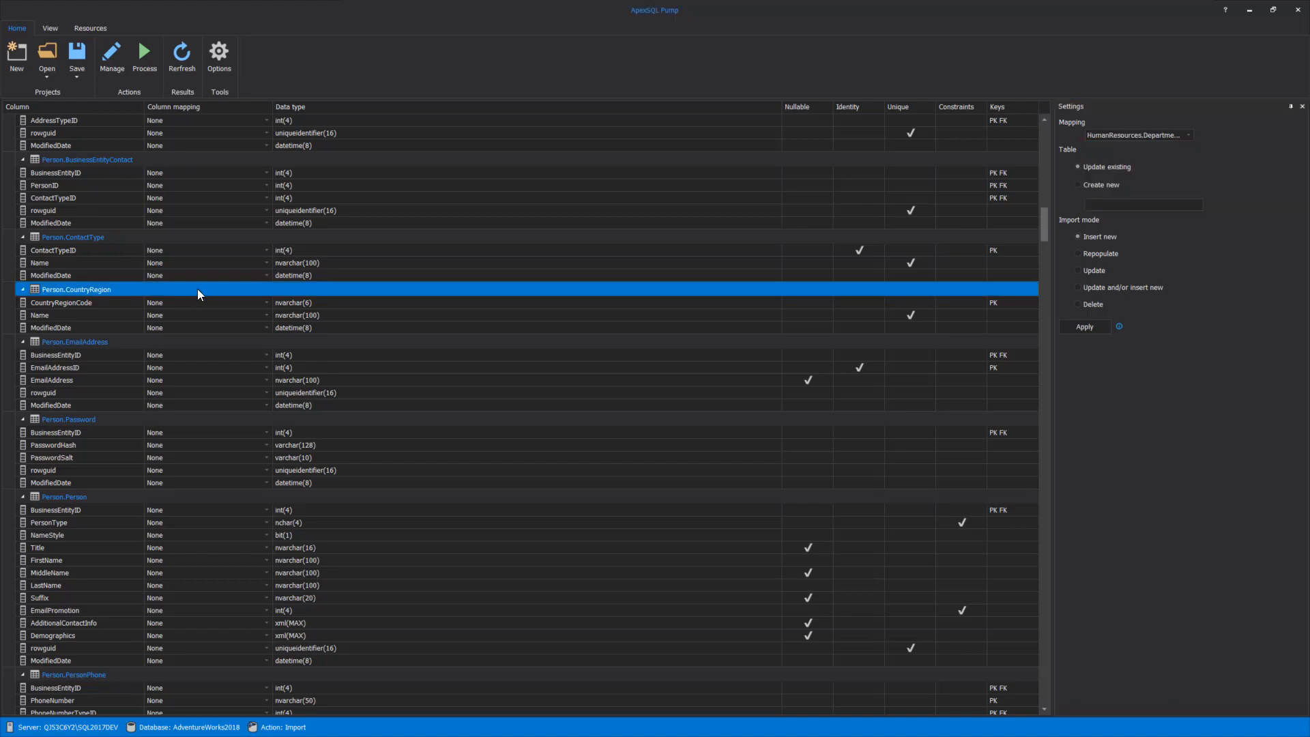
Step: Map CountryRegion's Name column to Name, ModifiedDate to ModifiedDate, and CountryRegionCode to DepartmentID
left_click(267, 315)
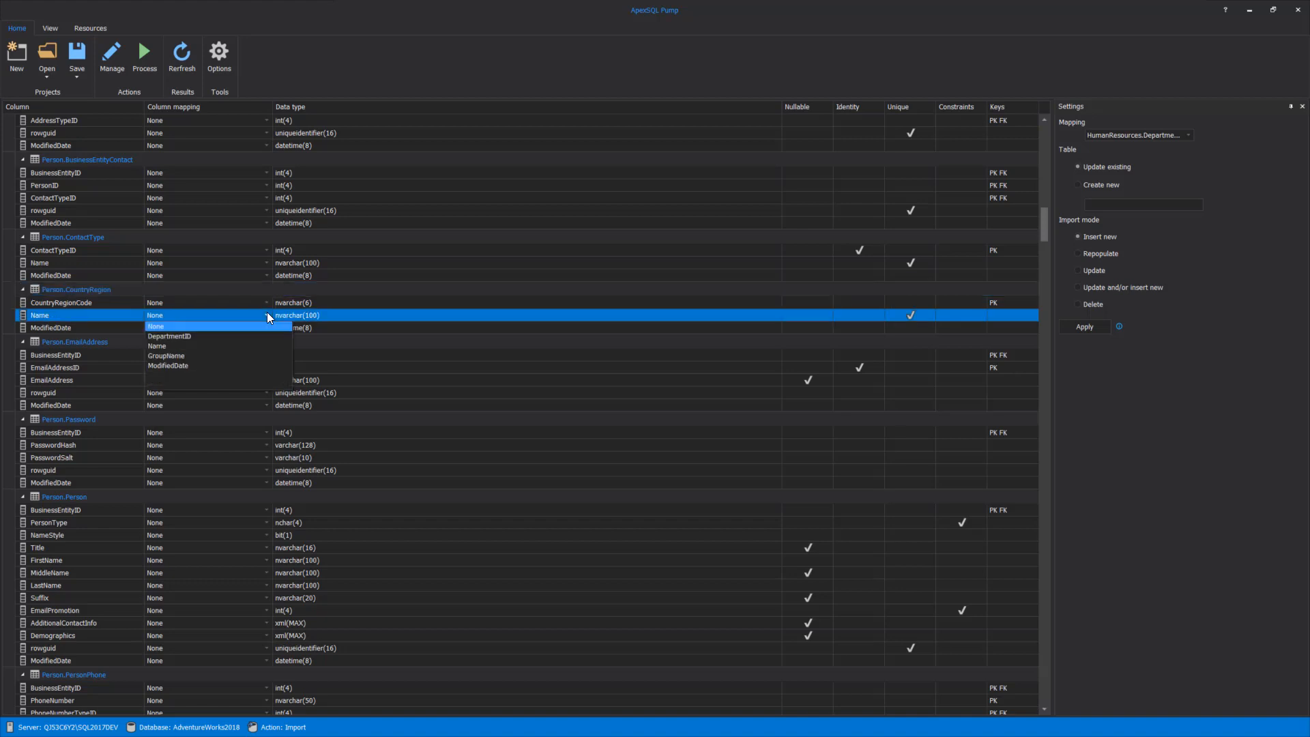
left_click(244, 349)
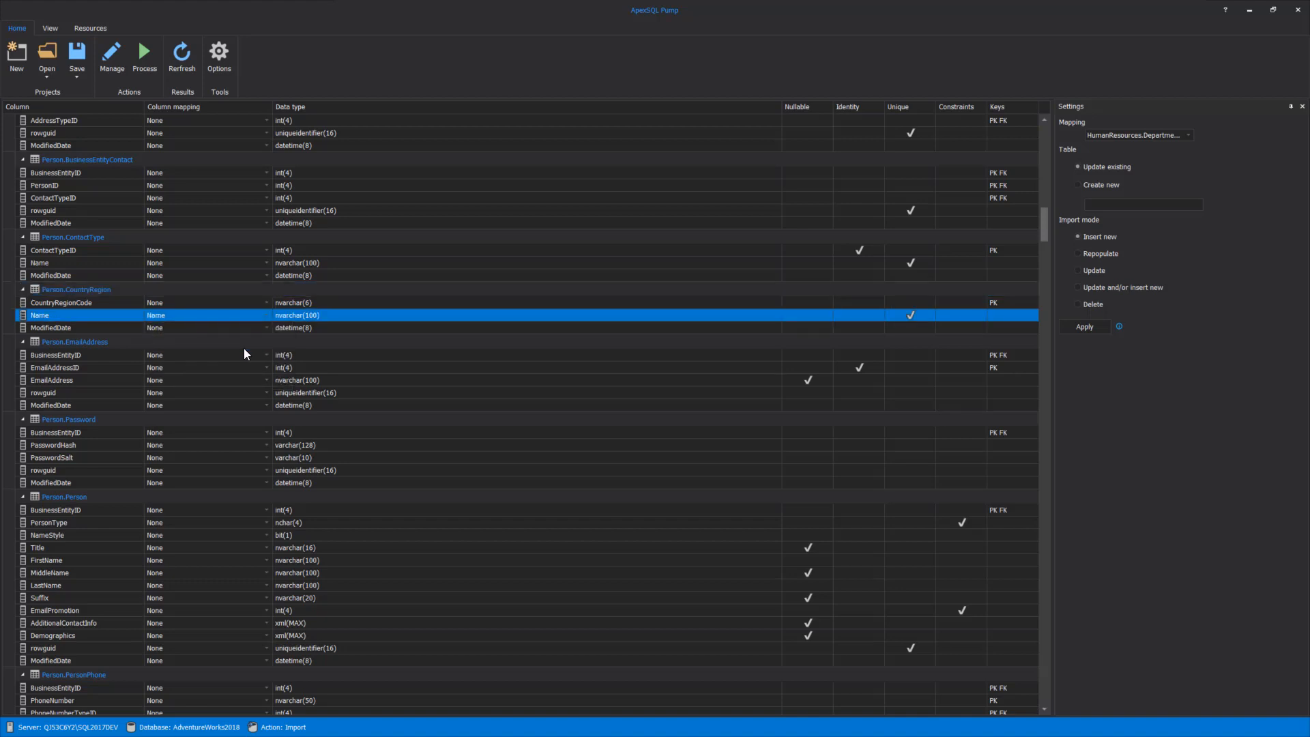
left_click(266, 328)
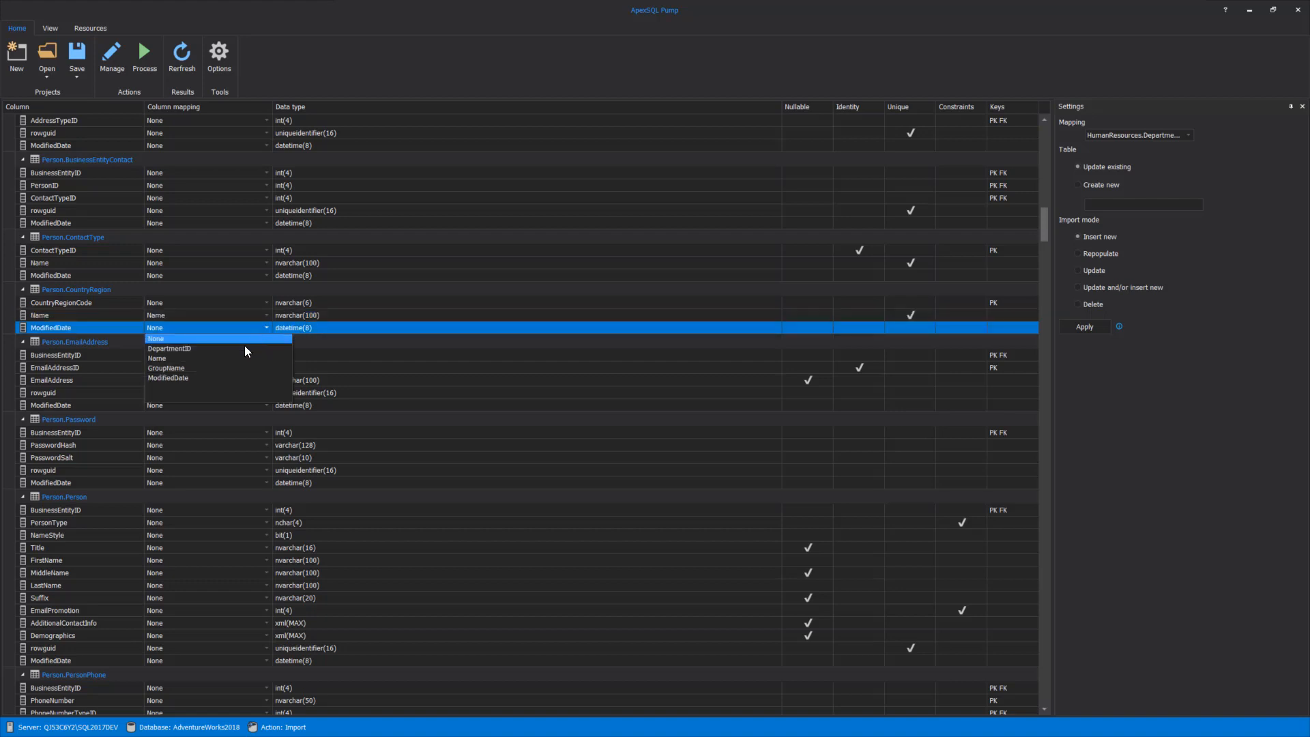
left_click(190, 378)
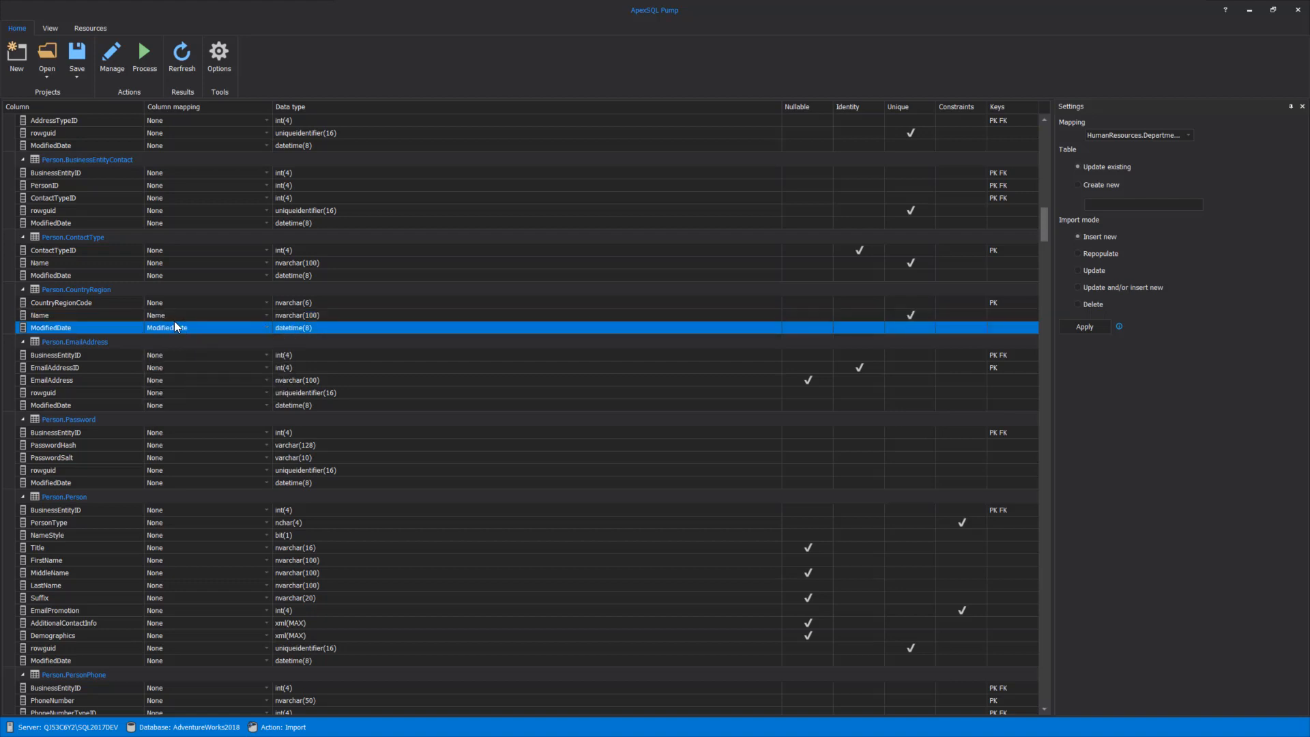
left_click(266, 303)
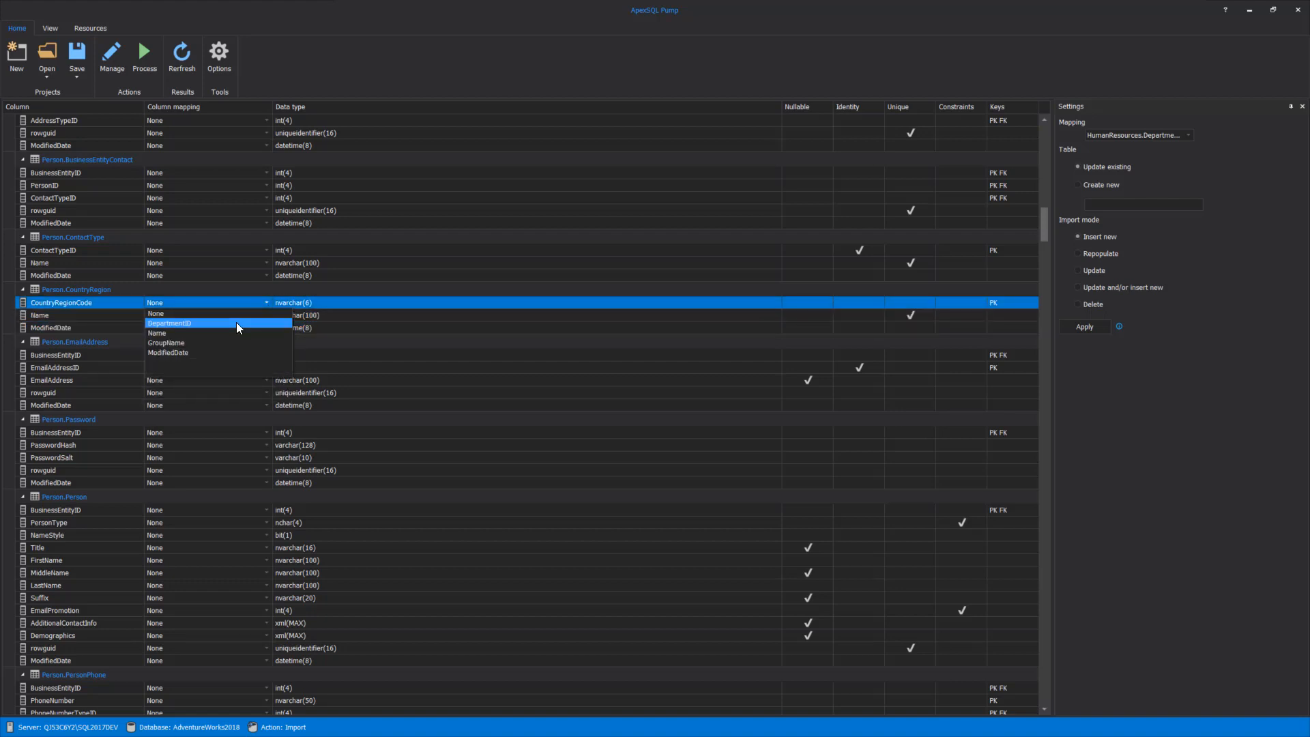
left_click(236, 322)
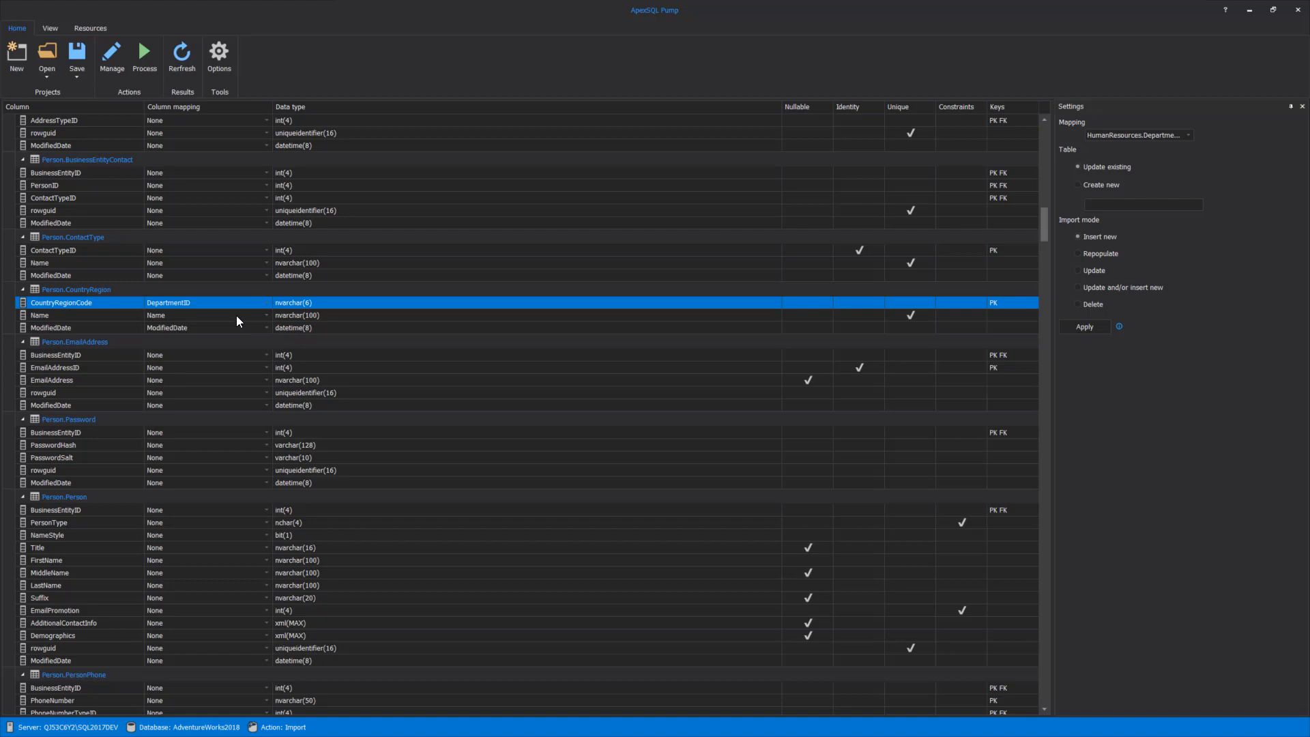
Step: Process the job by importing the mapped data directly into the AdventureWorks2018 database
left_click(145, 52)
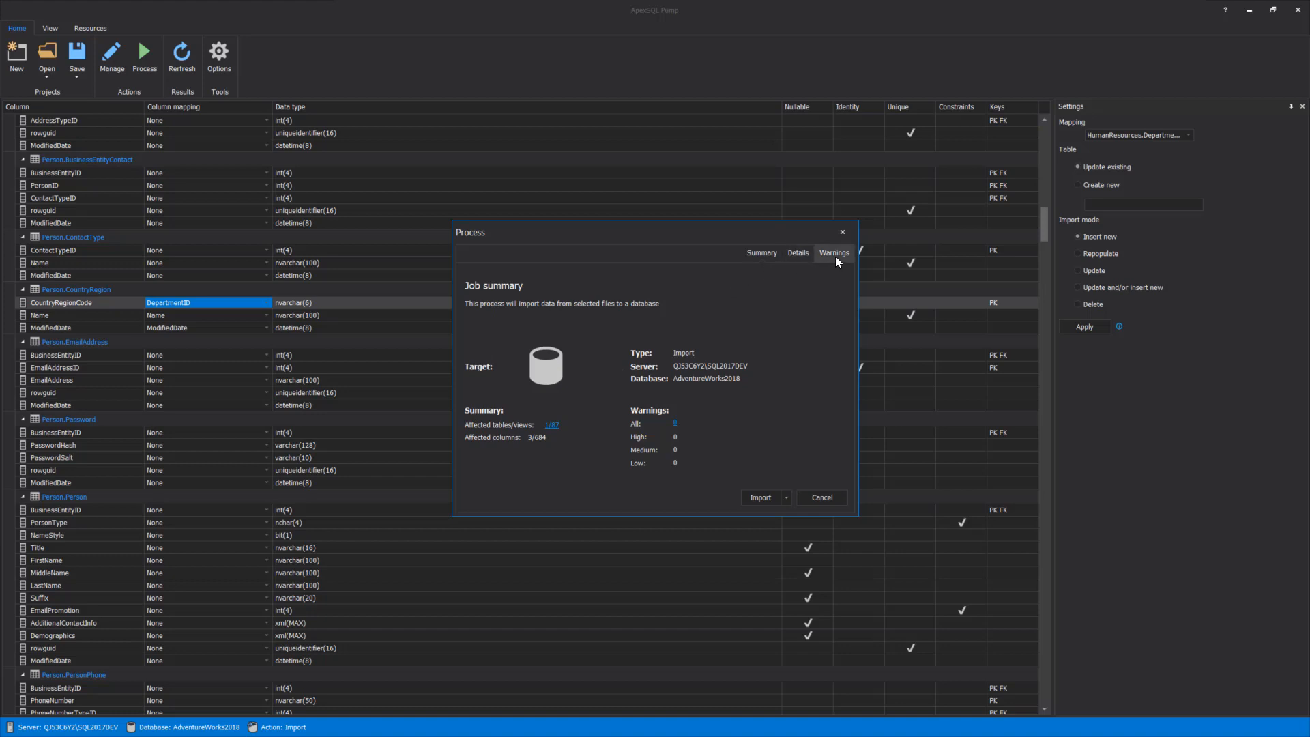
left_click(786, 497)
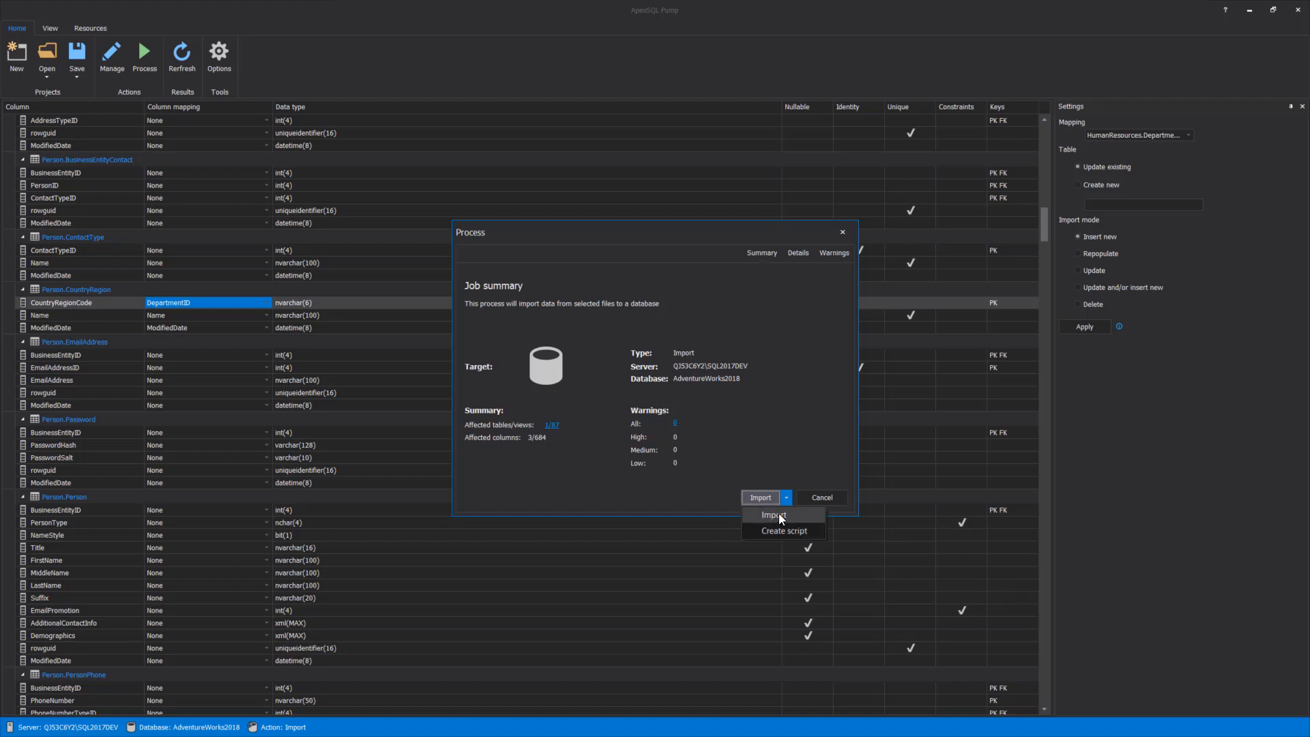
left_click(778, 514)
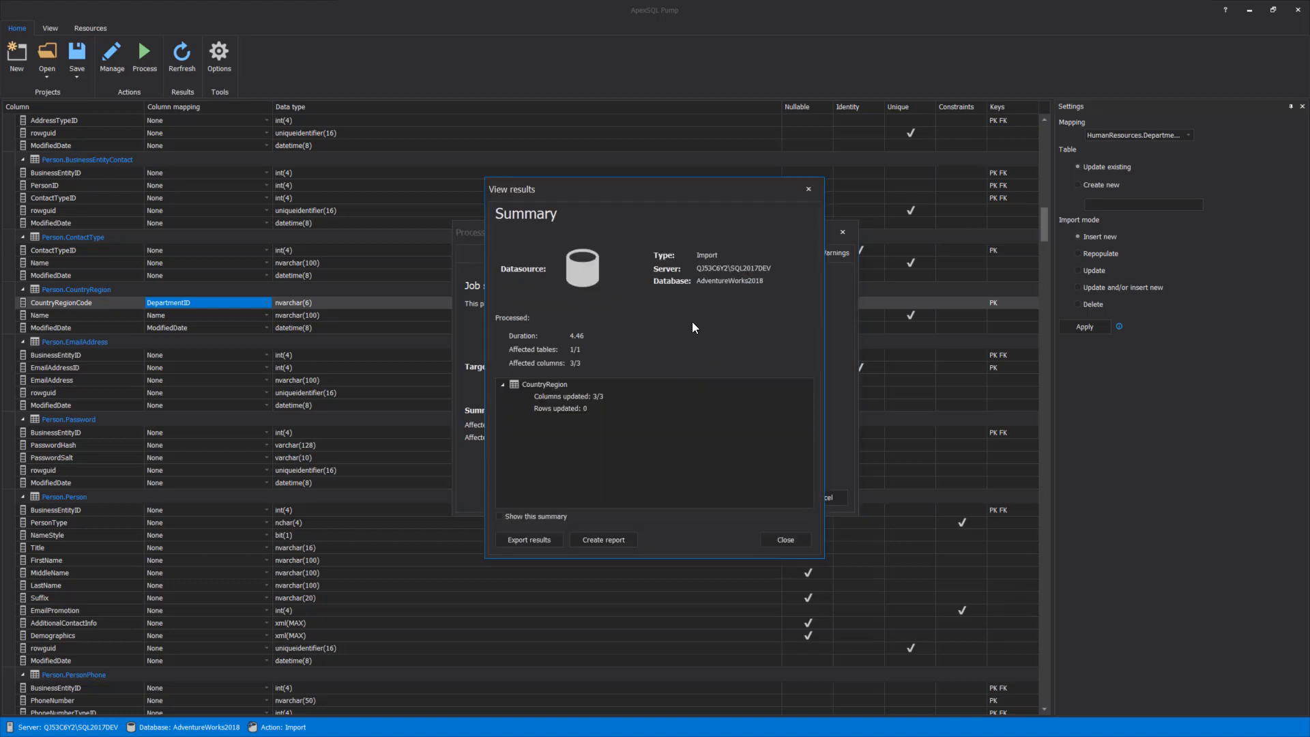